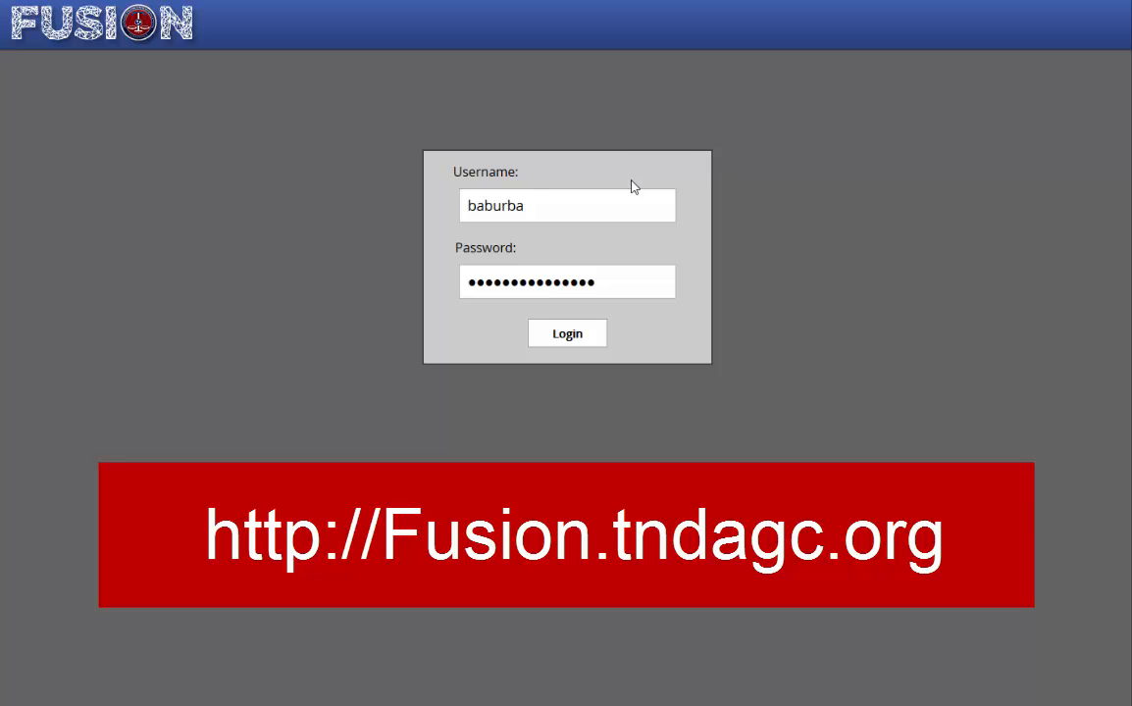
Step: Log in to Fusion with the entered credentials and open the Employee Management staff table
{"action": "left_click", "coordinate": [584, 204]}
{"action": "left_click_drag", "start_coordinate": [584, 204], "coordinate": [425, 206]}
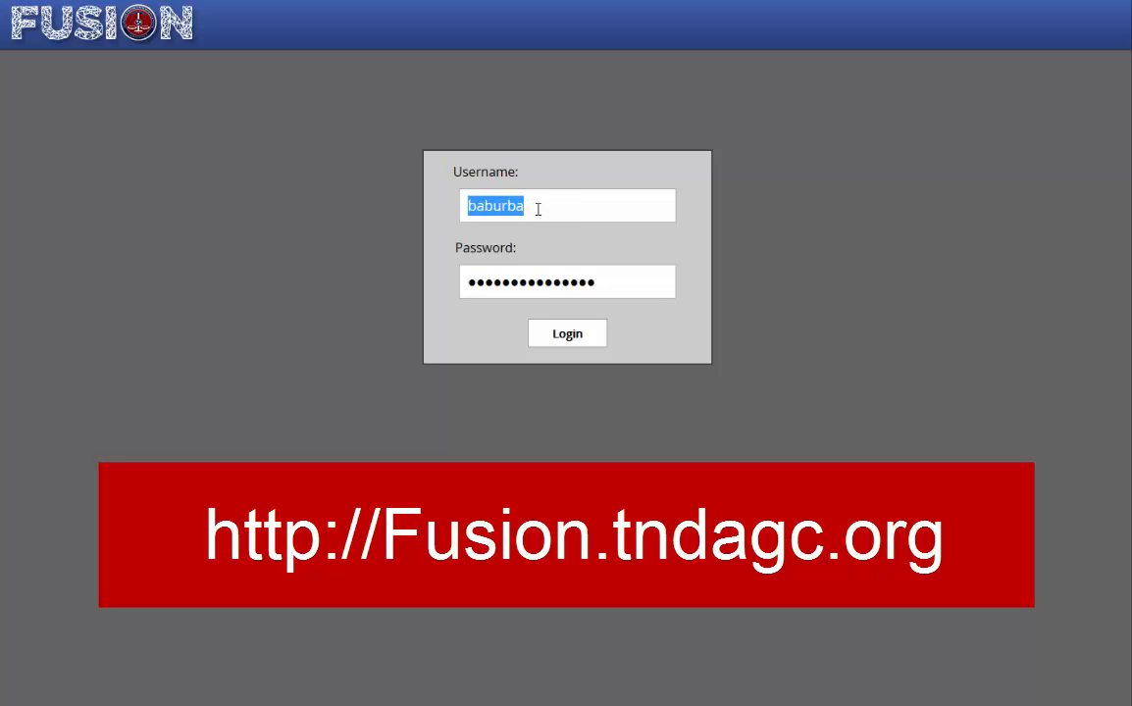
{"action": "left_click", "coordinate": [541, 282]}
{"action": "left_click_drag", "start_coordinate": [541, 282], "coordinate": [411, 279]}
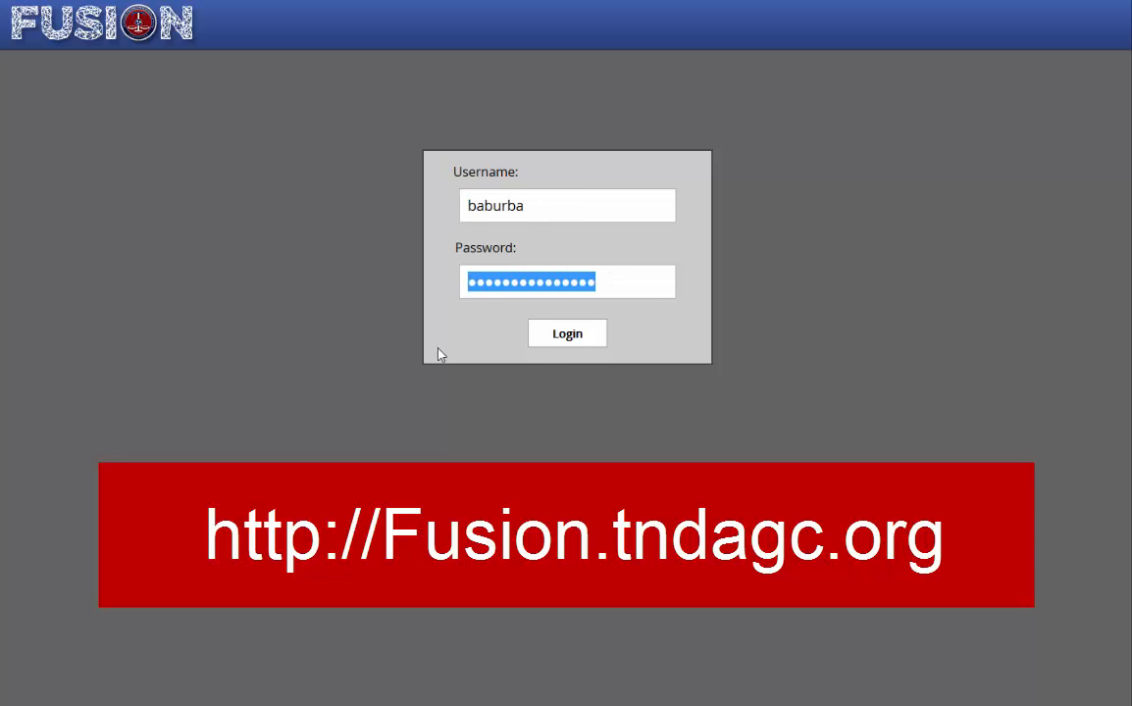
{"action": "left_click", "coordinate": [566, 337]}
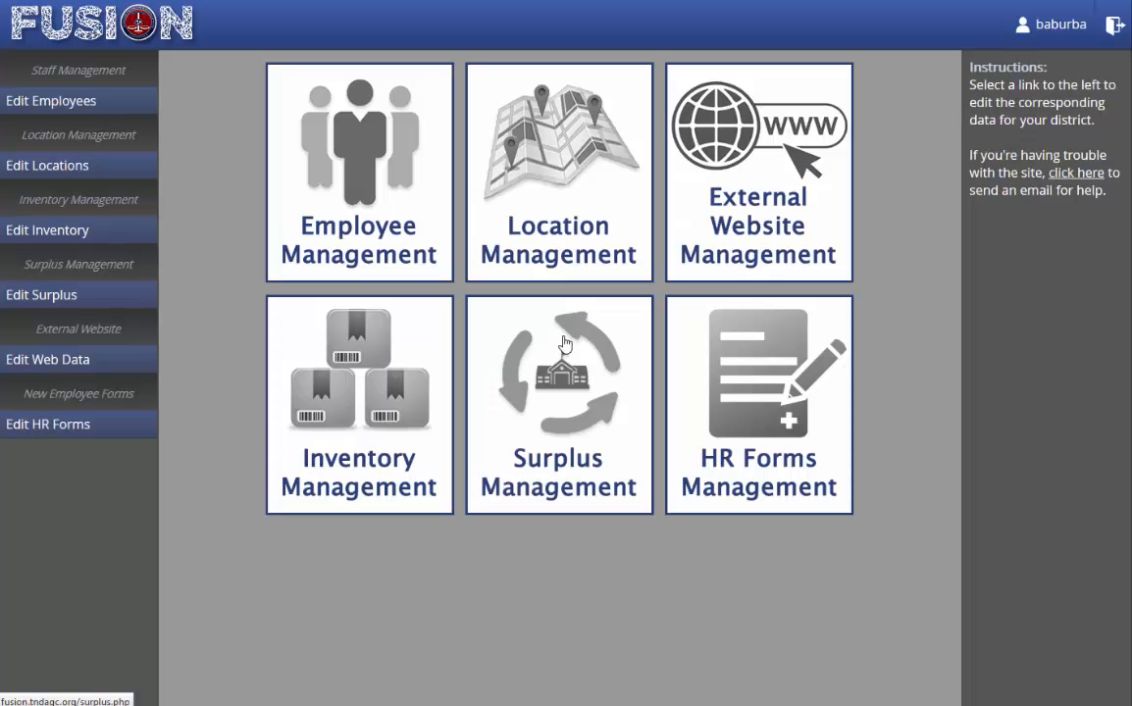
{"action": "left_click", "coordinate": [407, 160]}
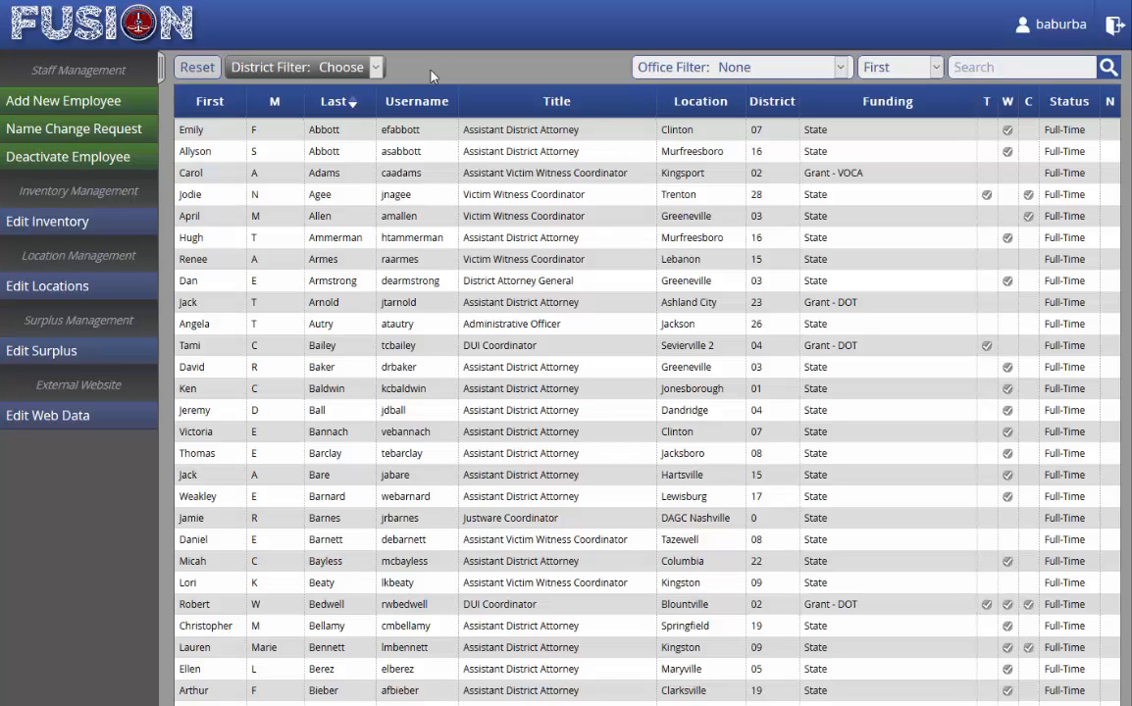
Step: Filter the staff table to District 01 and open the Create New Employee Record form
{"action": "left_click", "coordinate": [376, 67]}
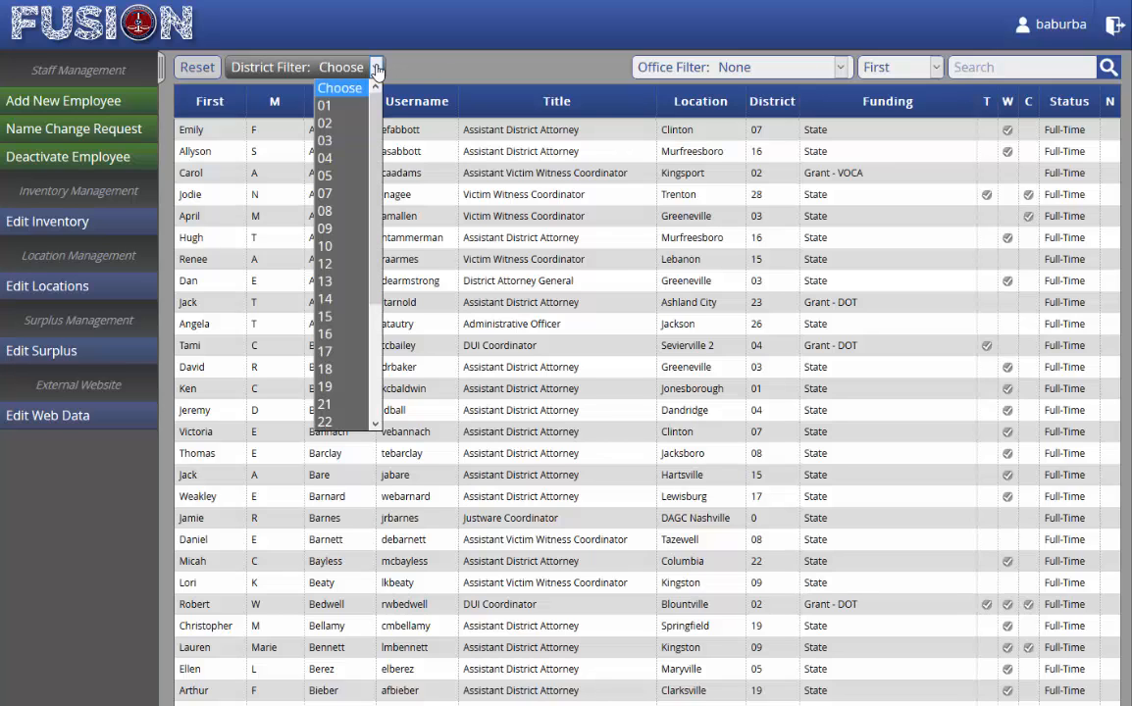
{"action": "left_click", "coordinate": [330, 106]}
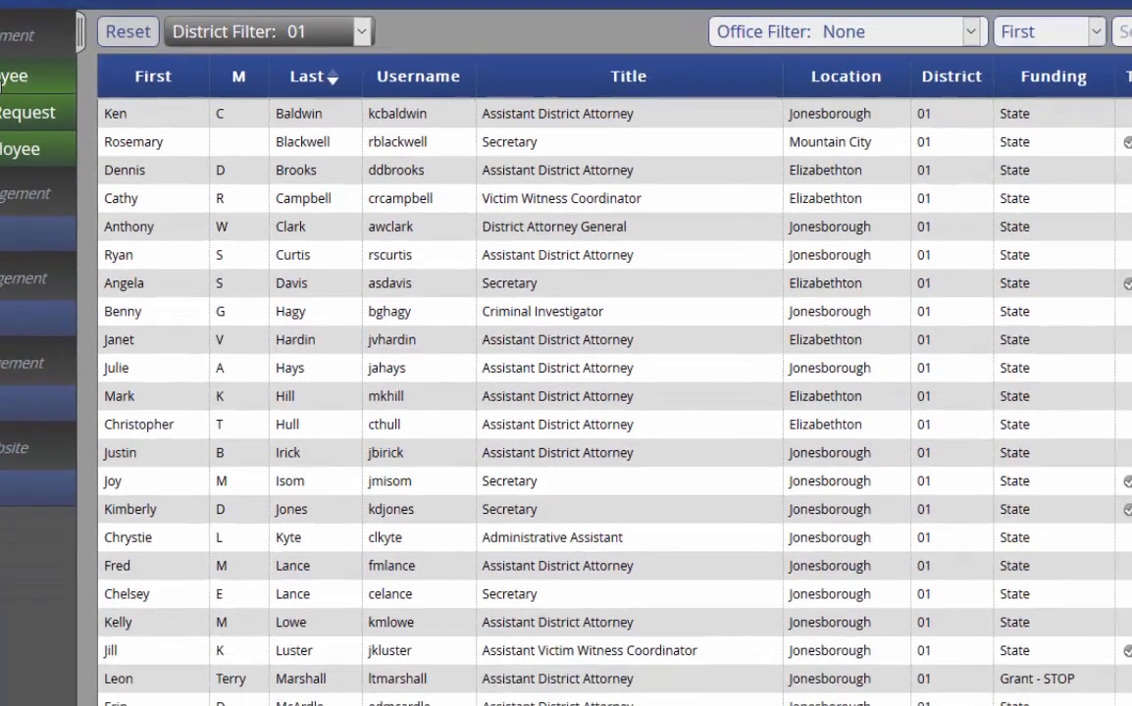
{"action": "left_click", "coordinate": [74, 124]}
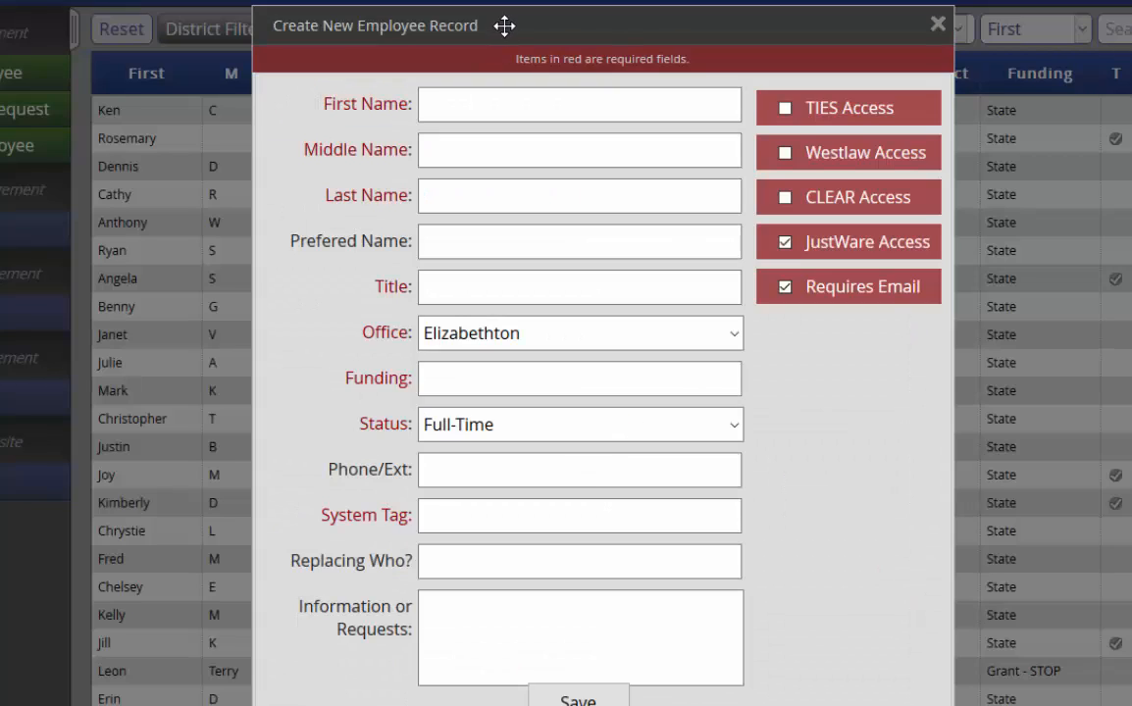
Step: Enter the new employee's first name, middle initial and last name in the record form
{"action": "left_click", "coordinate": [478, 104]}
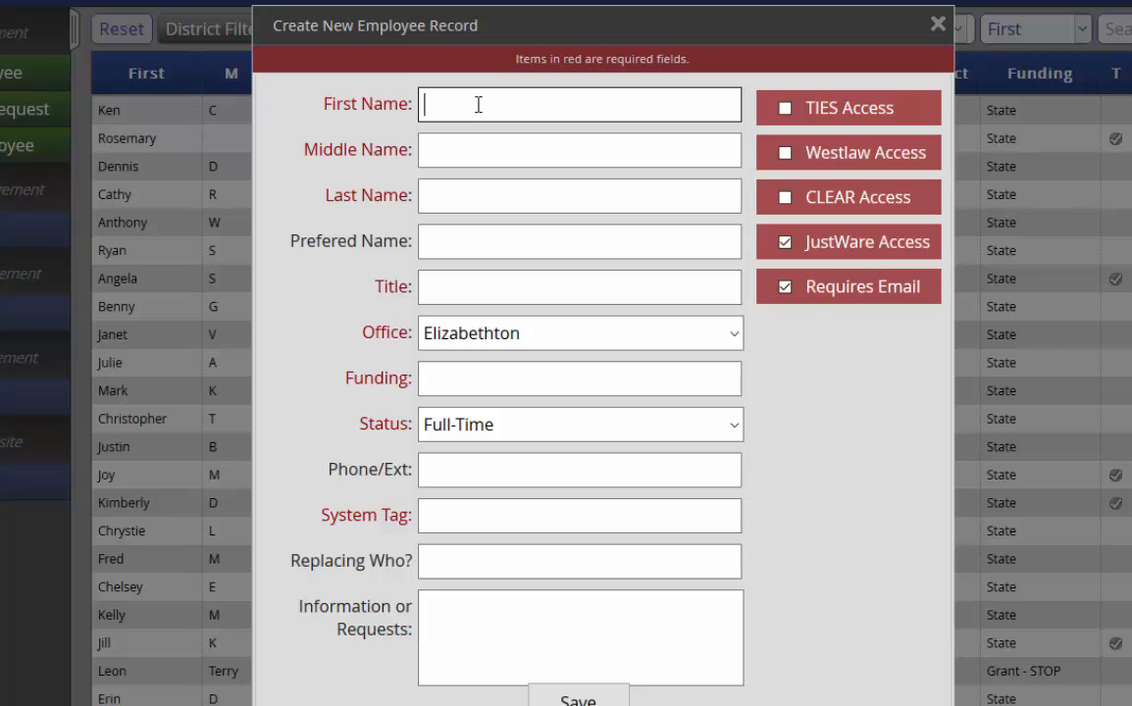
{"action": "type", "text": "Amyy"}
{"action": "key", "text": "BackSpace"}
{"action": "key", "text": "Tab"}
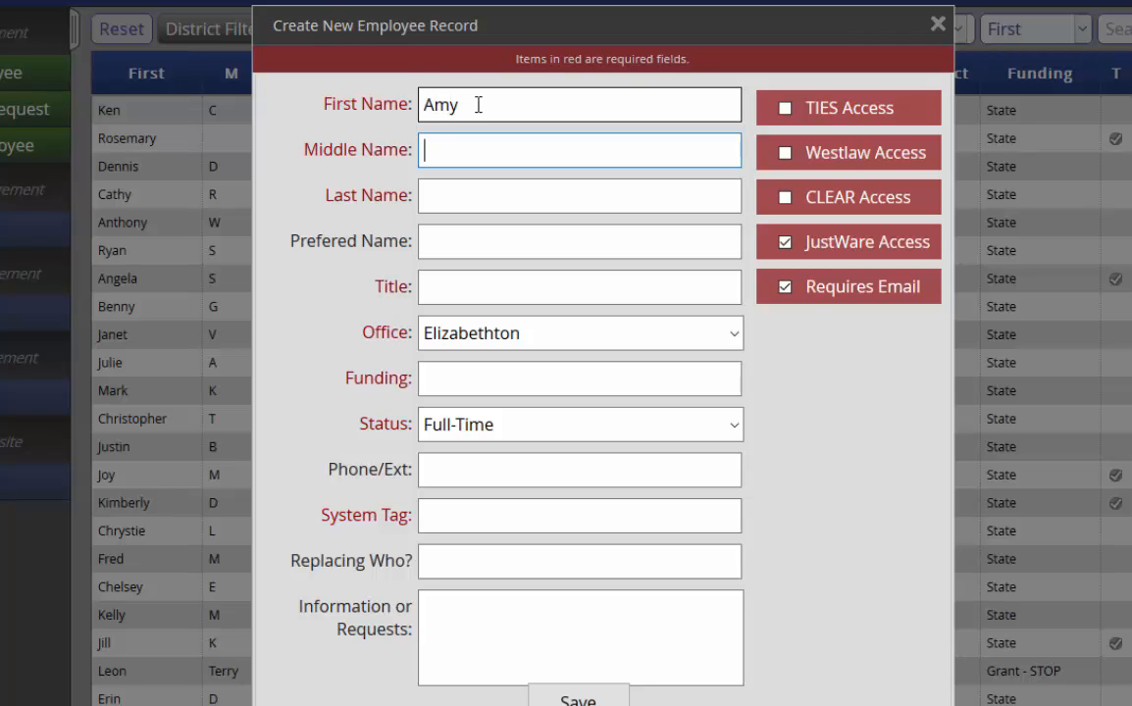
{"action": "type", "text": "B"}
{"action": "key", "text": "Tab"}
{"action": "type", "text": "N"}
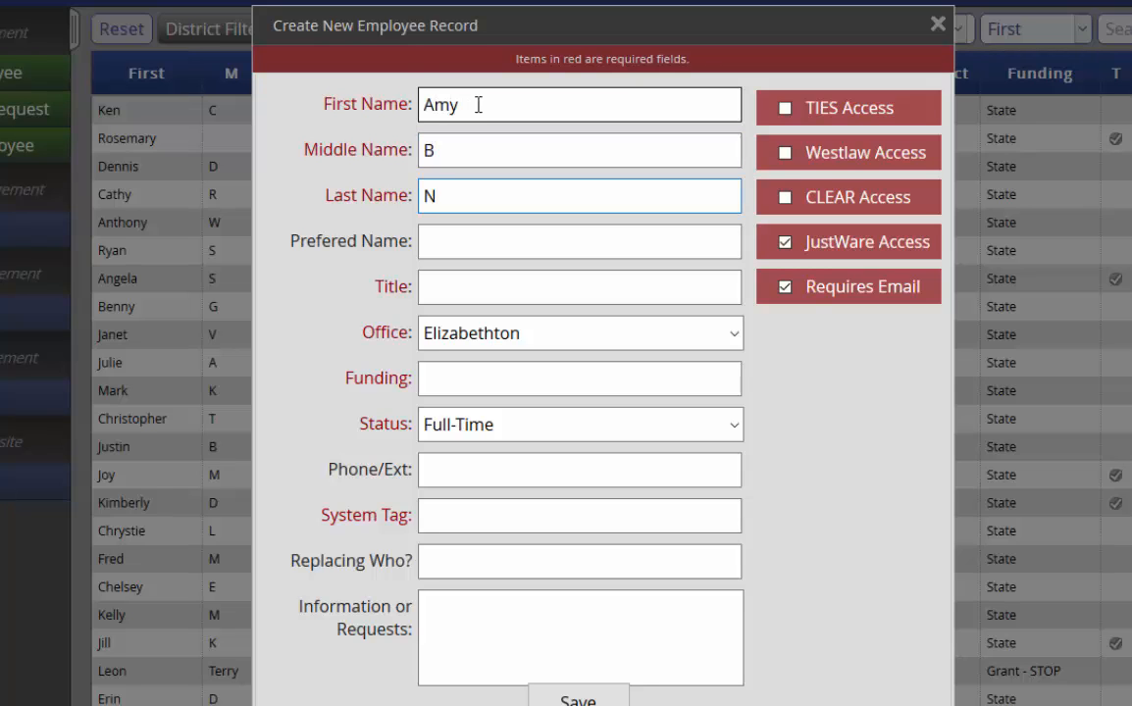
{"action": "type", "text": "ew"}
{"action": "key", "text": "Tab"}
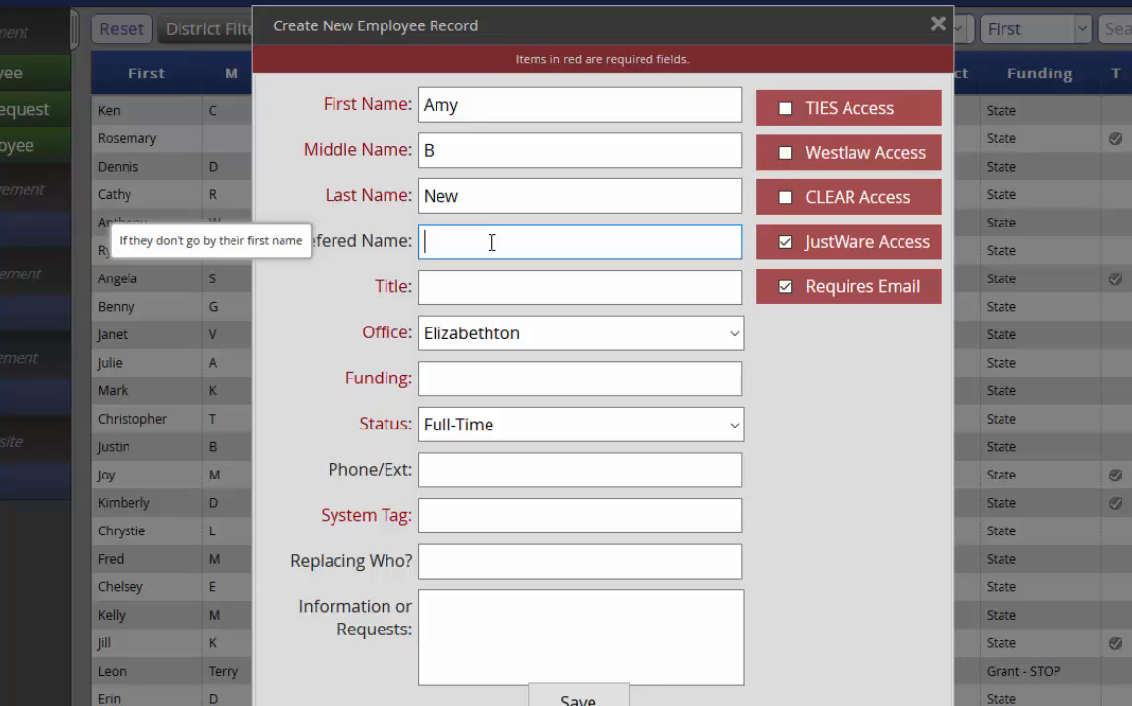
Step: Type 'Assi' in Title and pick Assistant District Attorney from the suggestions
{"action": "key", "text": "Tab"}
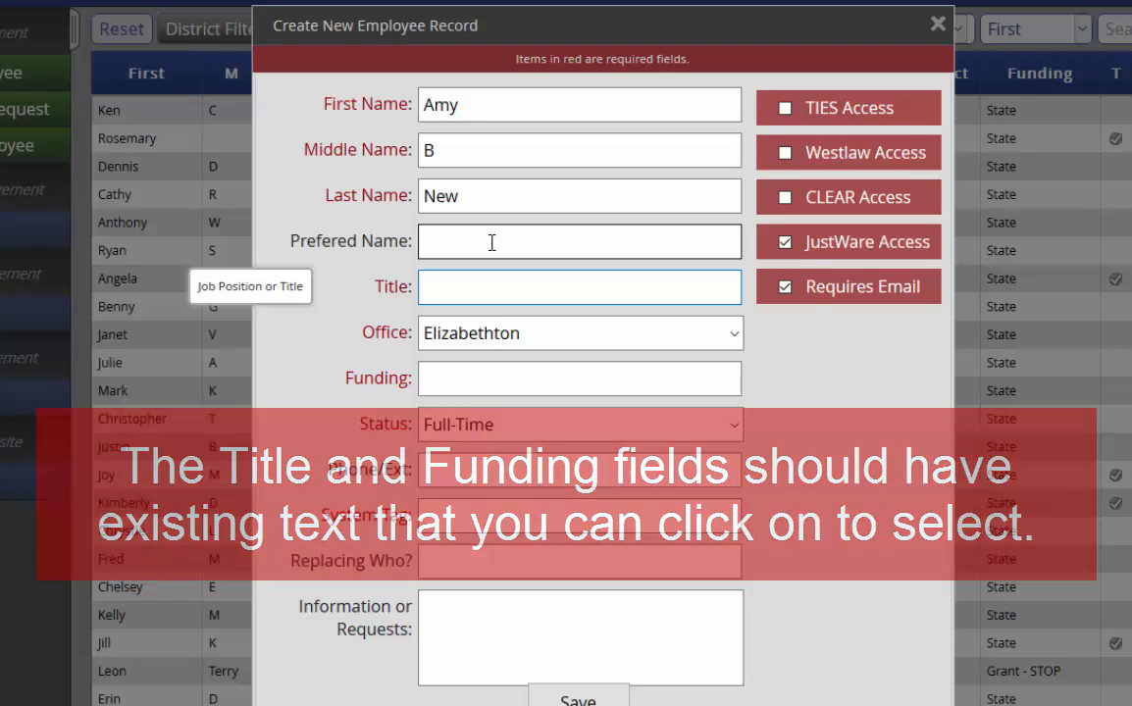
{"action": "type", "text": "Assi"}
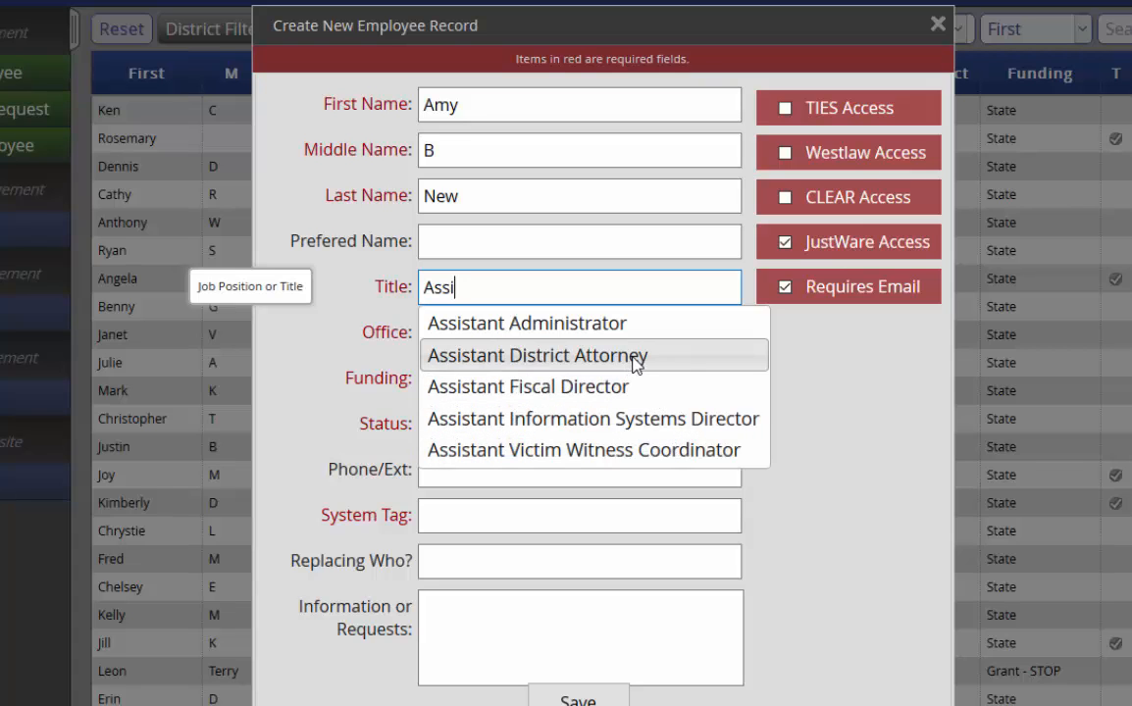
{"action": "left_click", "coordinate": [636, 361]}
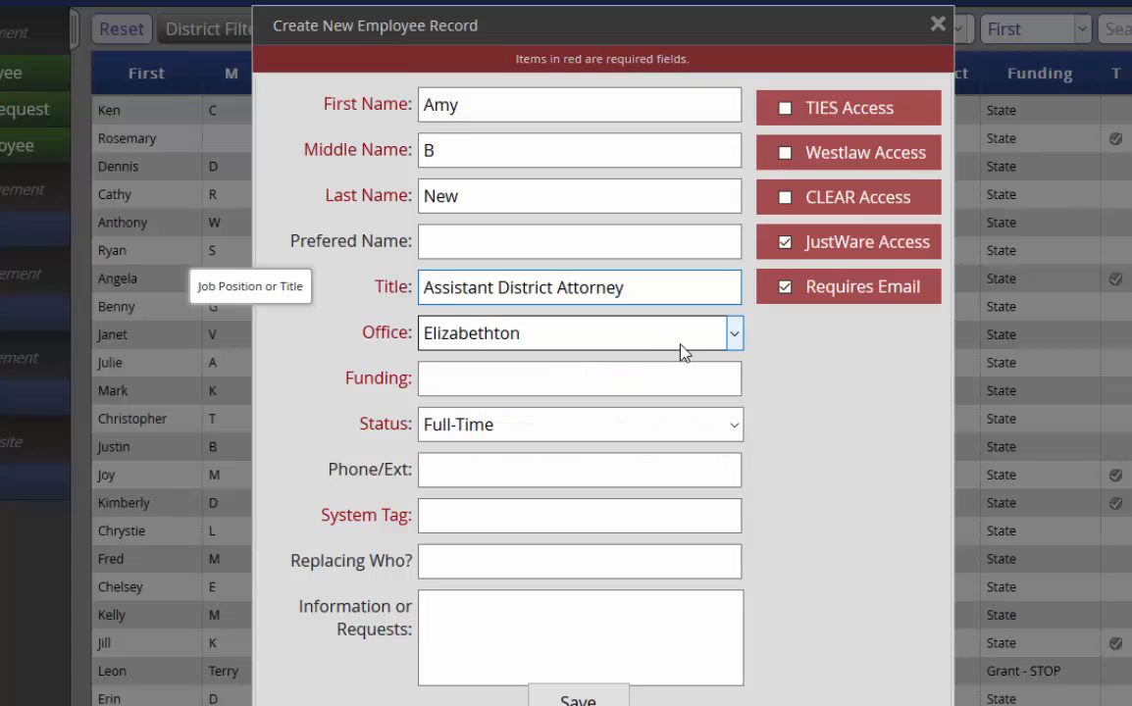
Step: Choose Mountain City as the office and type 'Stat' into the Funding field
{"action": "left_click", "coordinate": [734, 335]}
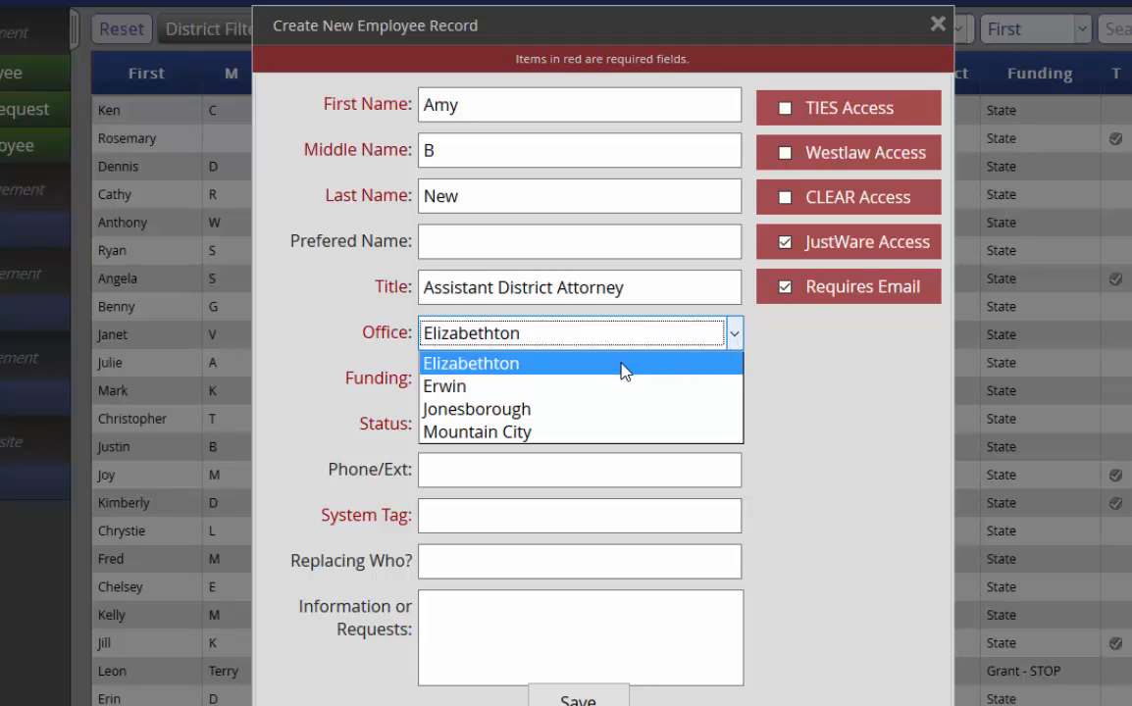
{"action": "left_click", "coordinate": [478, 435]}
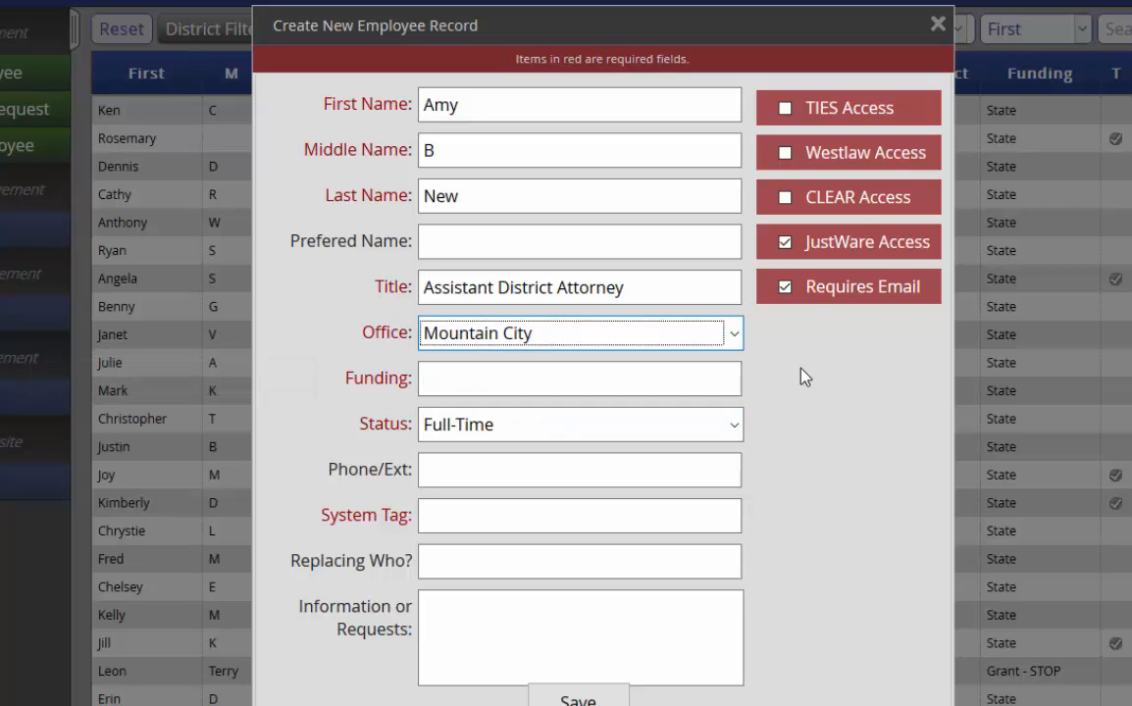
{"action": "key", "text": "Tab"}
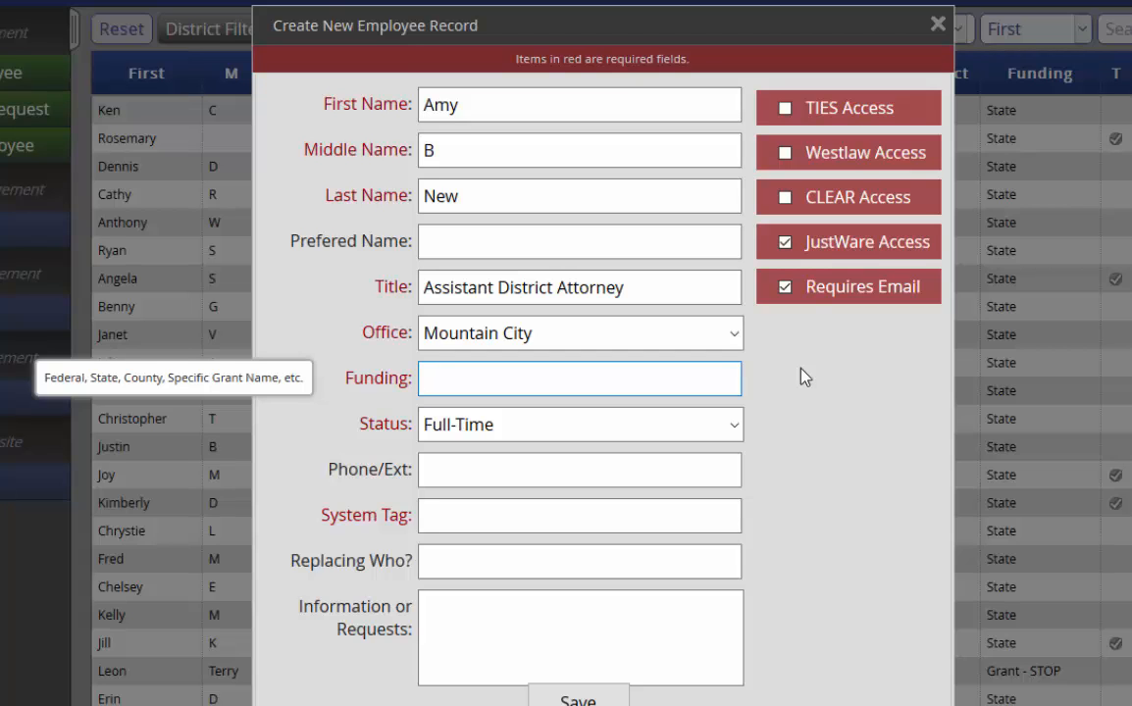
{"action": "type", "text": "Stat"}
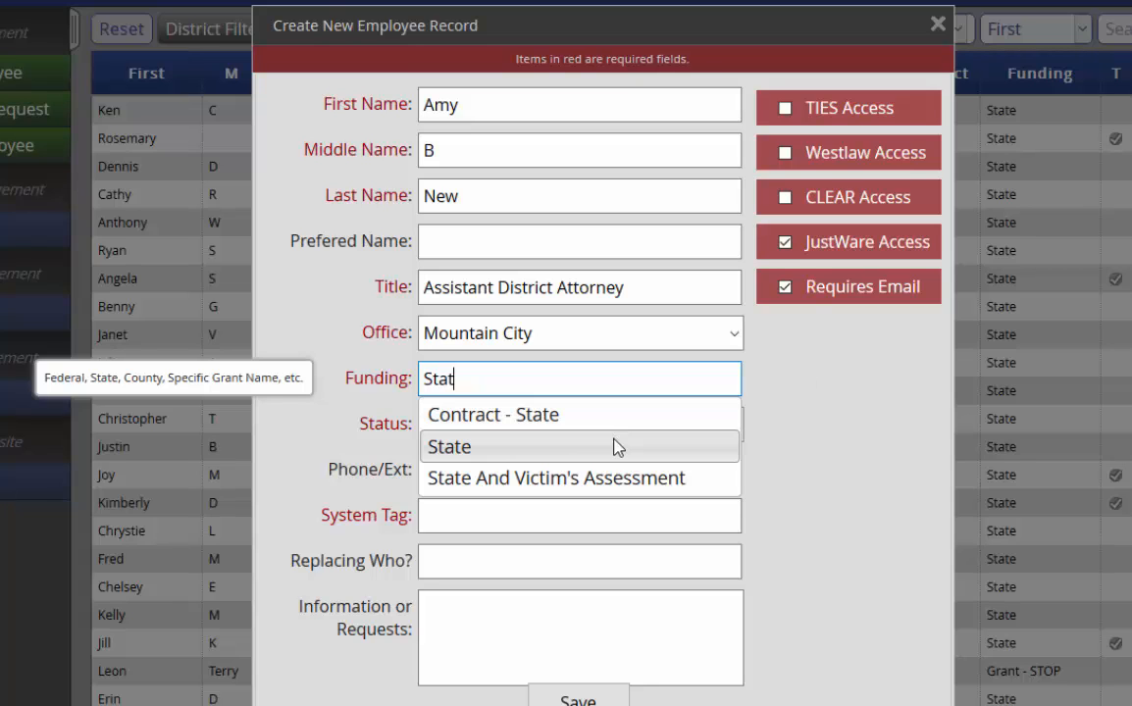
Step: Complete Funding as State and return Status to Full-Time after briefly choosing Intern
{"action": "left_click", "coordinate": [517, 449]}
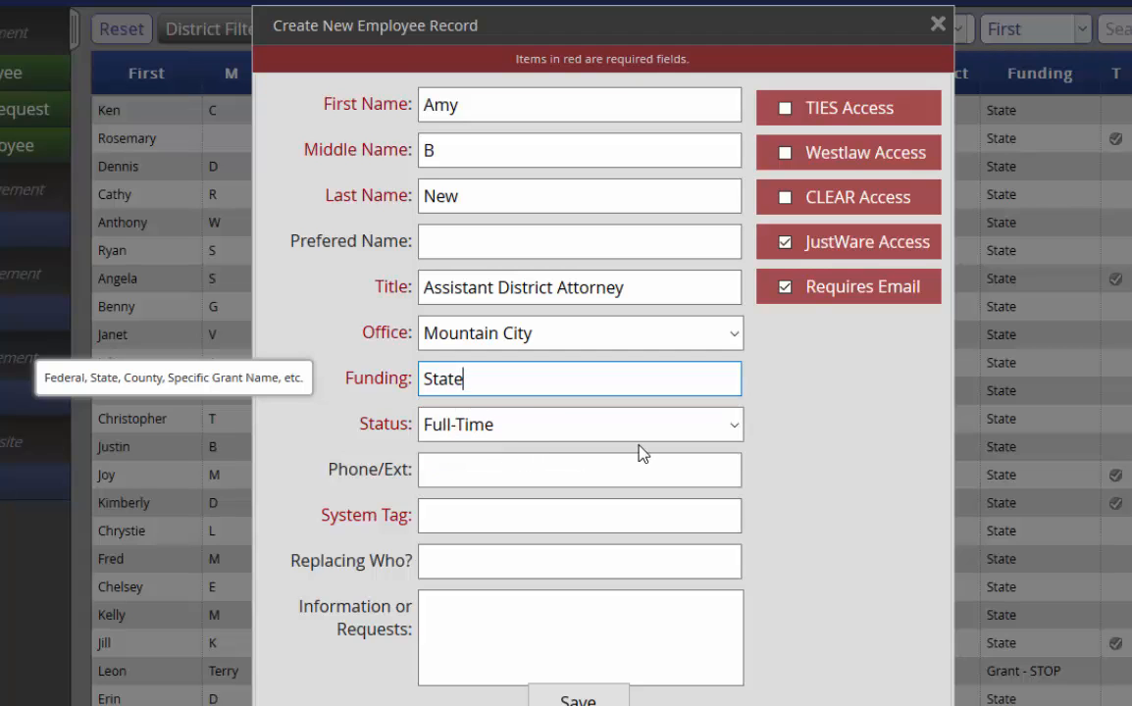
{"action": "left_click", "coordinate": [735, 425]}
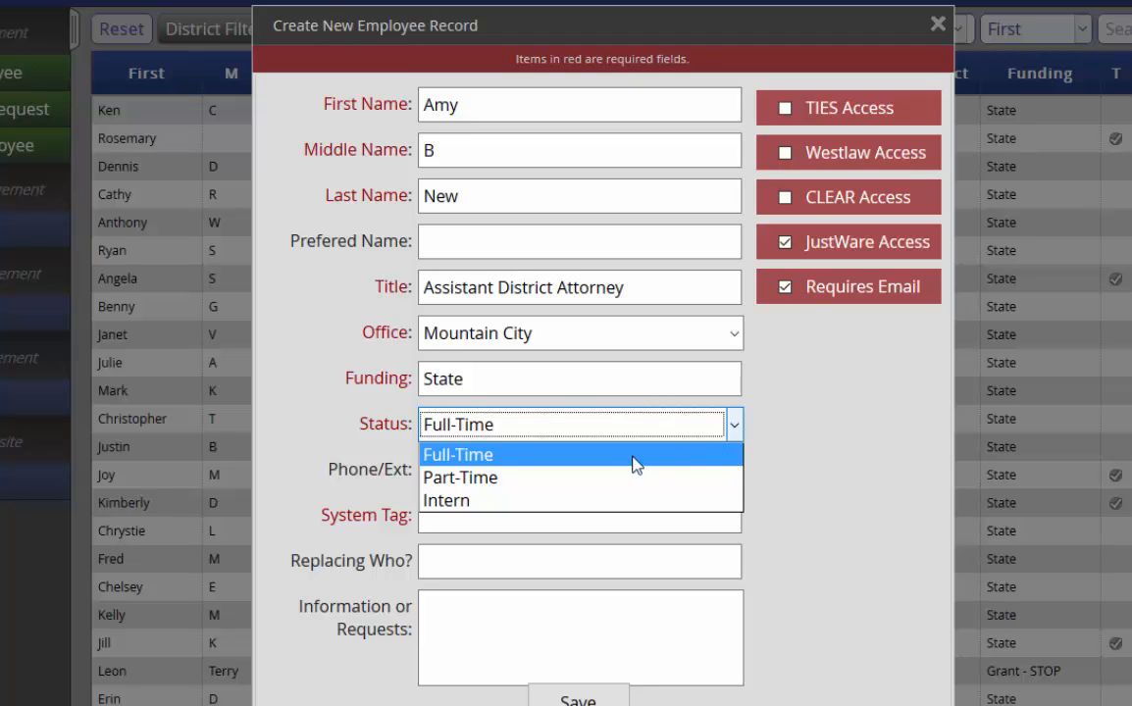
{"action": "left_click", "coordinate": [509, 508]}
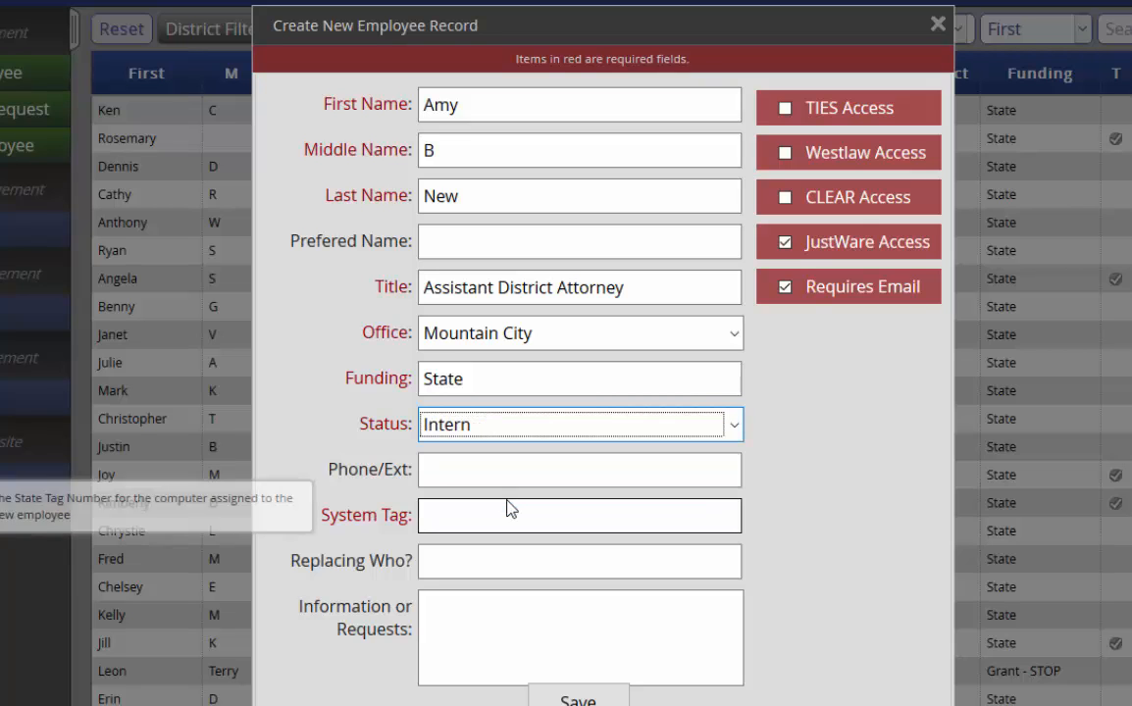
{"action": "left_click", "coordinate": [736, 425]}
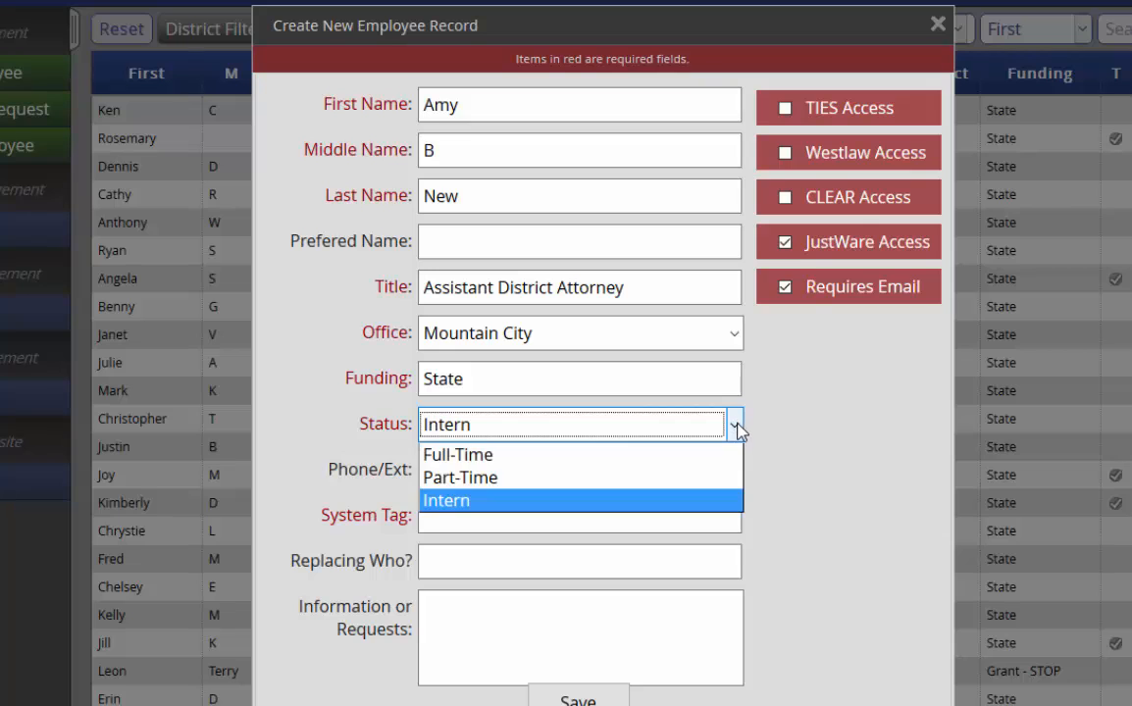
{"action": "left_click", "coordinate": [598, 457]}
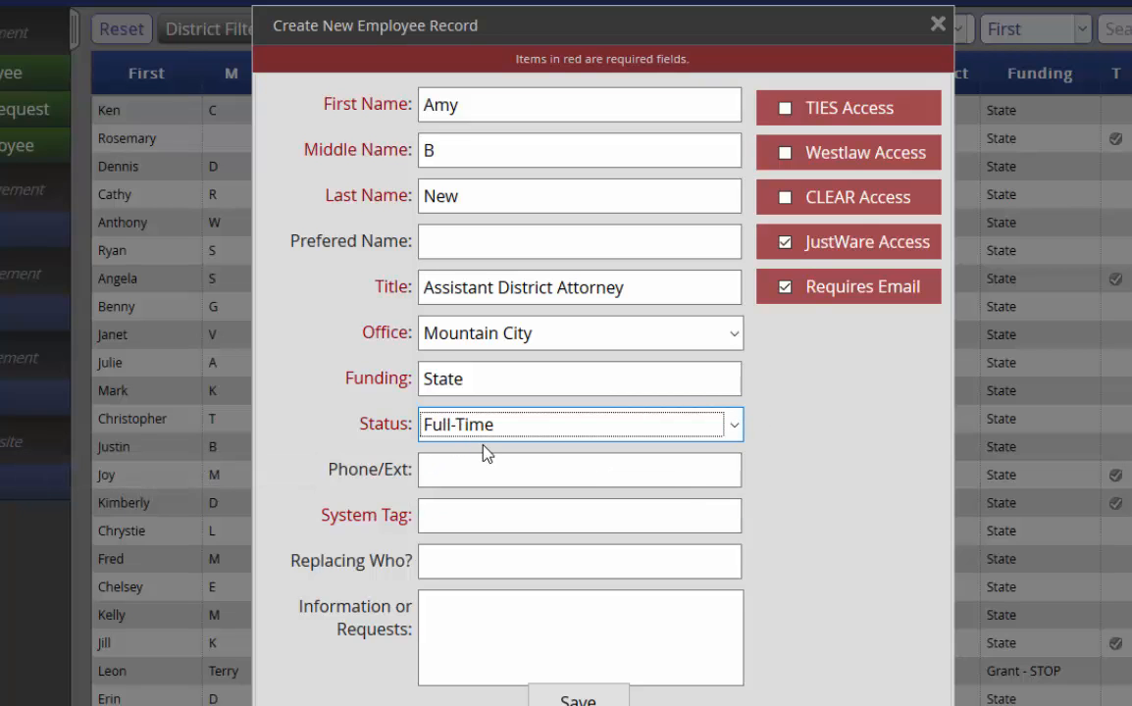
{"action": "left_click", "coordinate": [664, 473]}
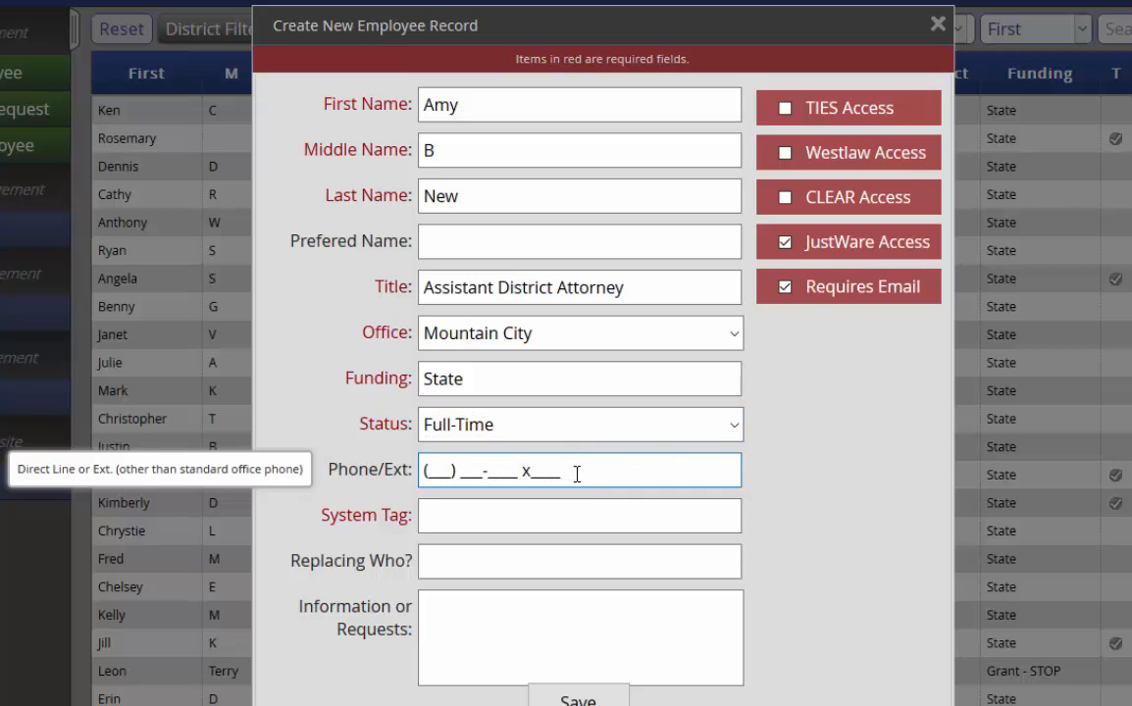
Step: Enter N20080 in the System Tag field, leaving Phone/Ext empty
{"action": "left_click", "coordinate": [457, 518]}
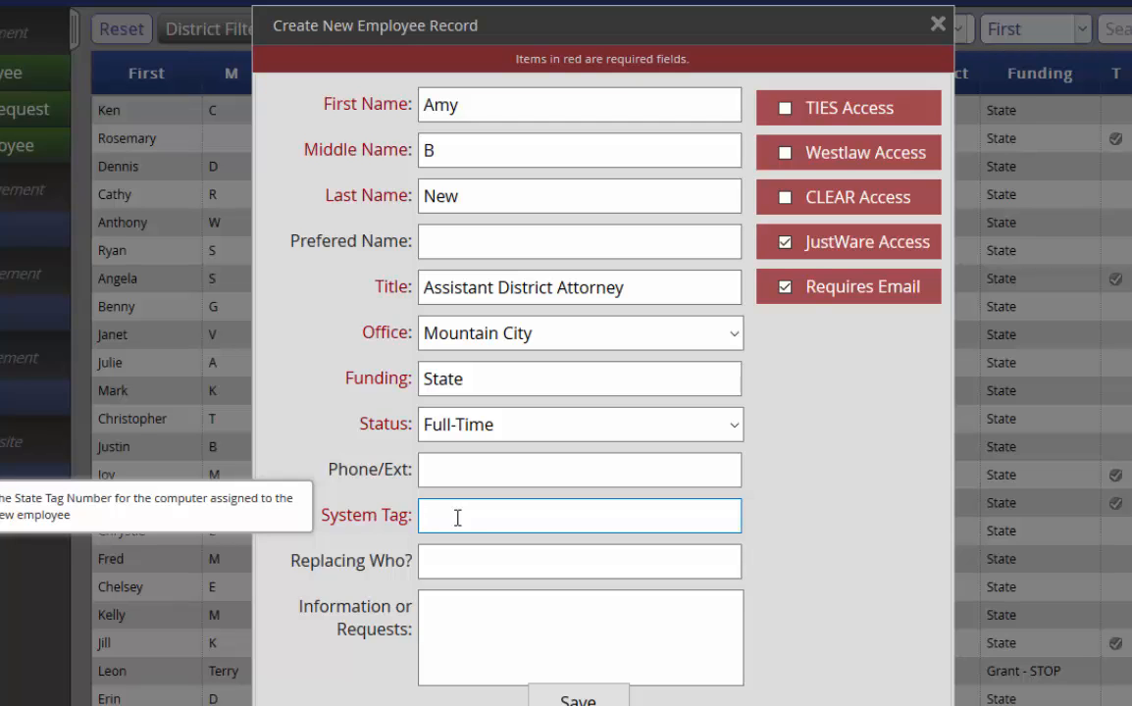
{"action": "type", "text": "N20080"}
{"action": "key", "text": "Tab"}
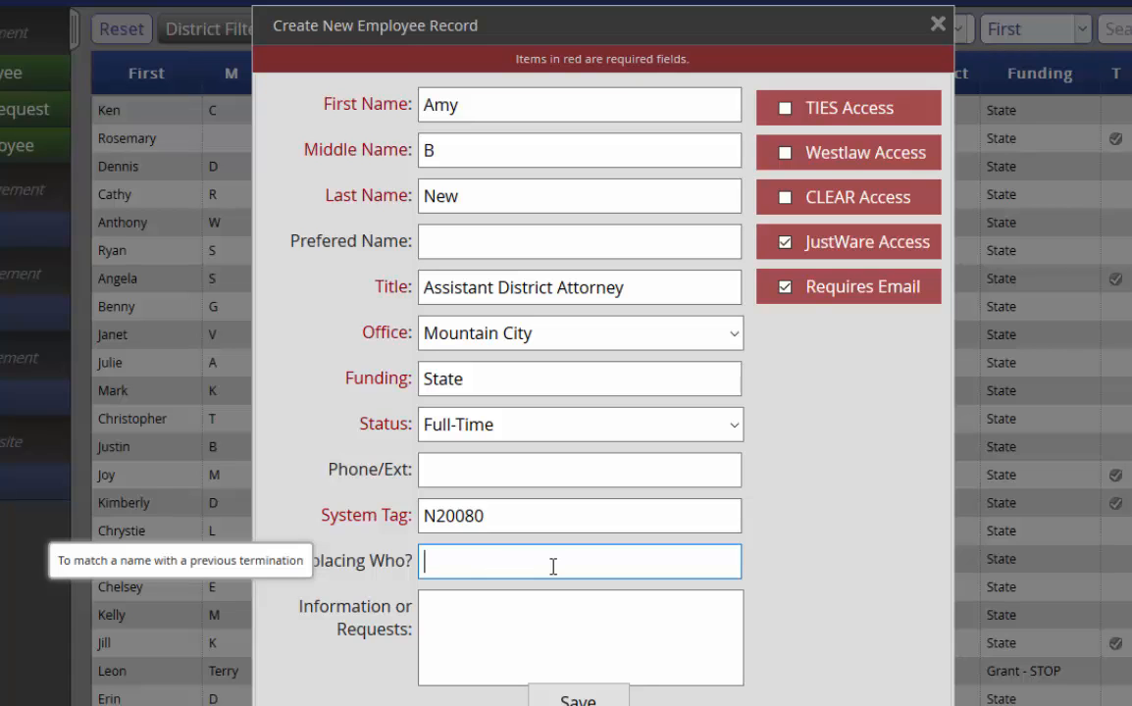
Step: Write a note asking to order a laptop for the new employee in Information or Requests
{"action": "mouse_move", "coordinate": [505, 619]}
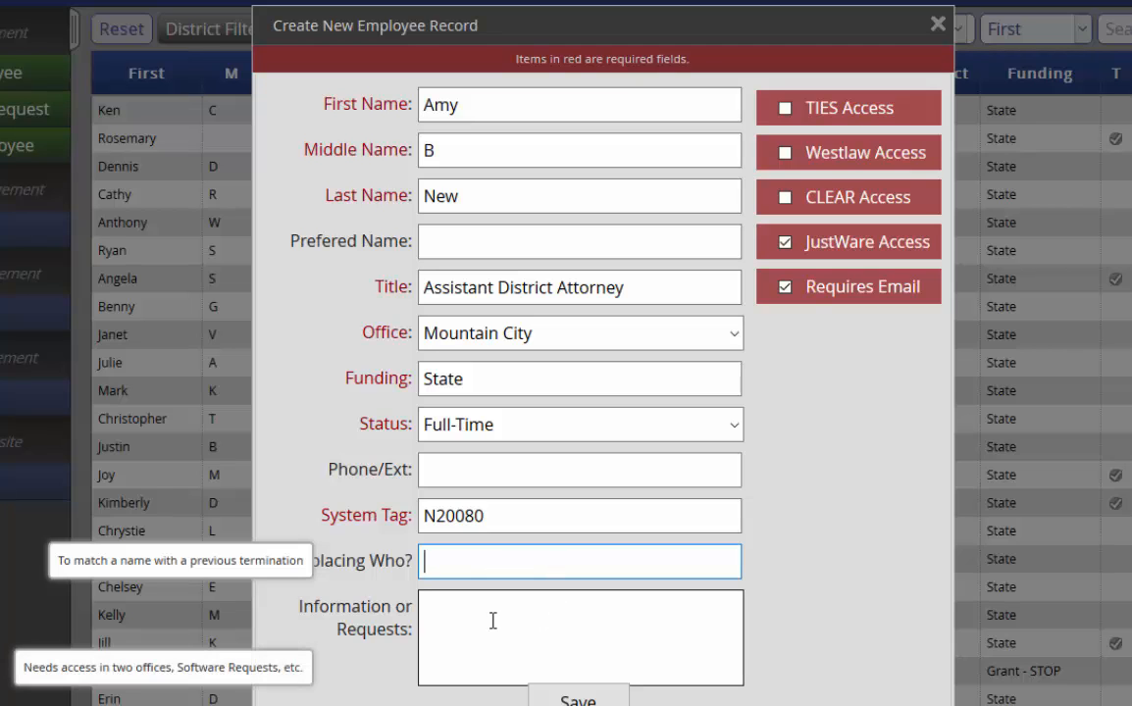
{"action": "left_click", "coordinate": [465, 614]}
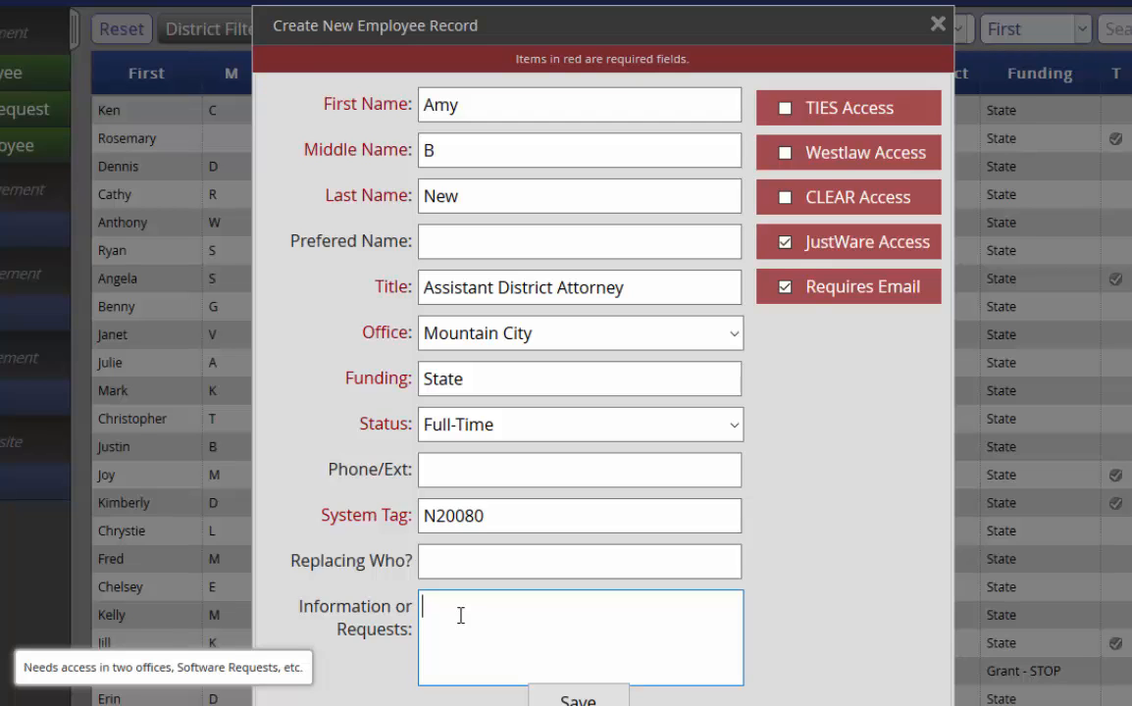
{"action": "type", "text": "Order laptop for Amy pleas"}
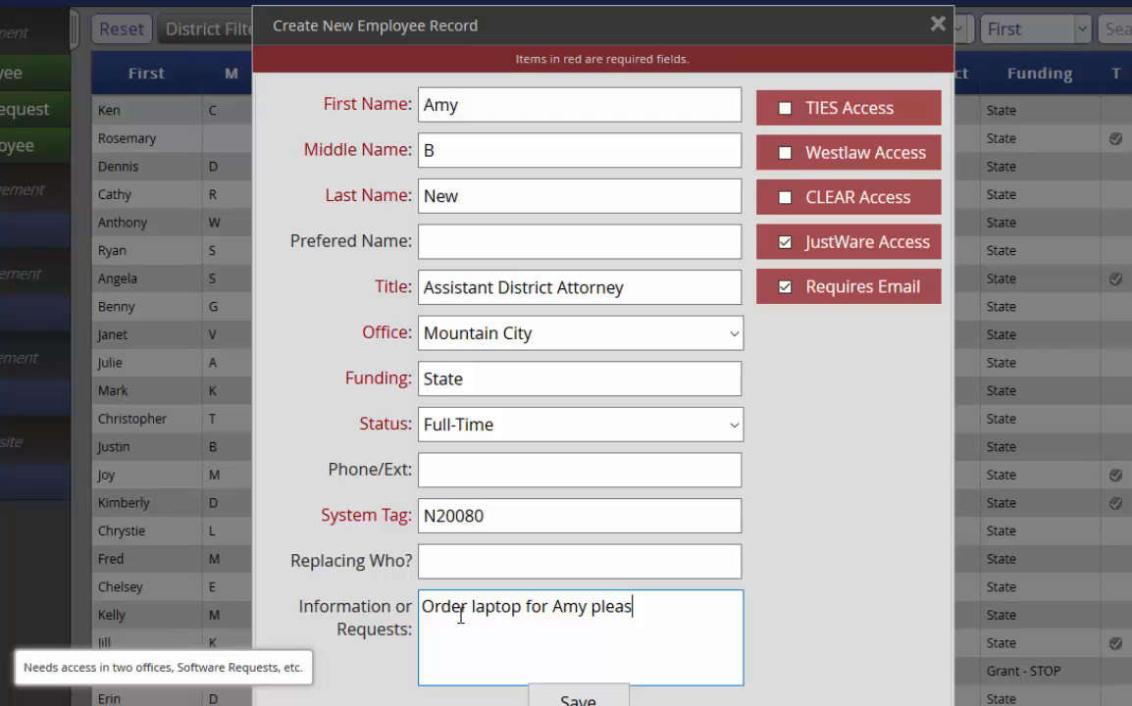
{"action": "type", "text": "e."}
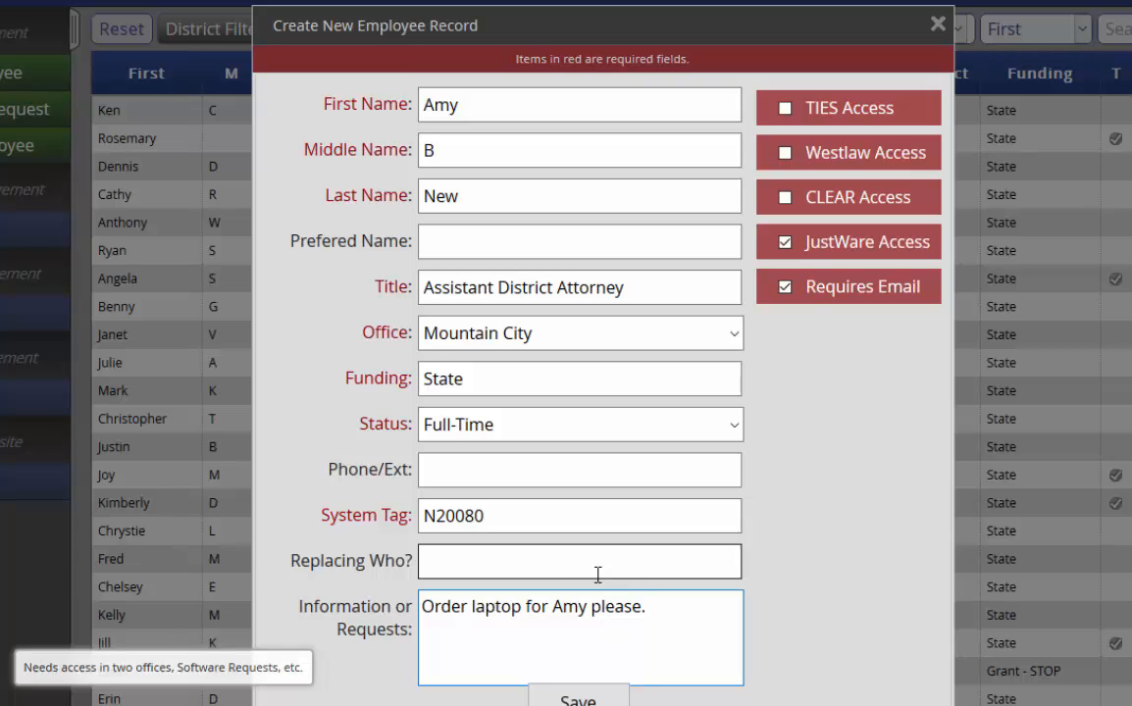
{"action": "mouse_move", "coordinate": [556, 559]}
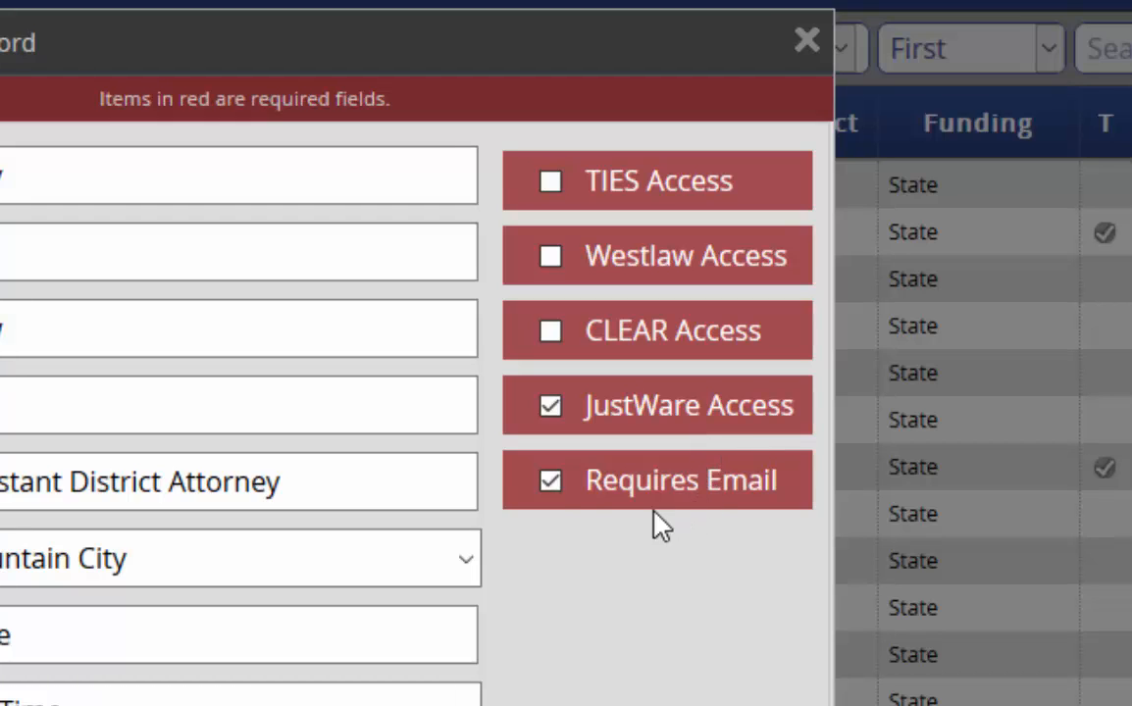
Step: Check TIES, Westlaw and CLEAR access, then close the new employee form without saving
{"action": "left_click", "coordinate": [552, 481]}
{"action": "left_click", "coordinate": [551, 408]}
{"action": "left_click", "coordinate": [550, 181]}
{"action": "left_click", "coordinate": [551, 255]}
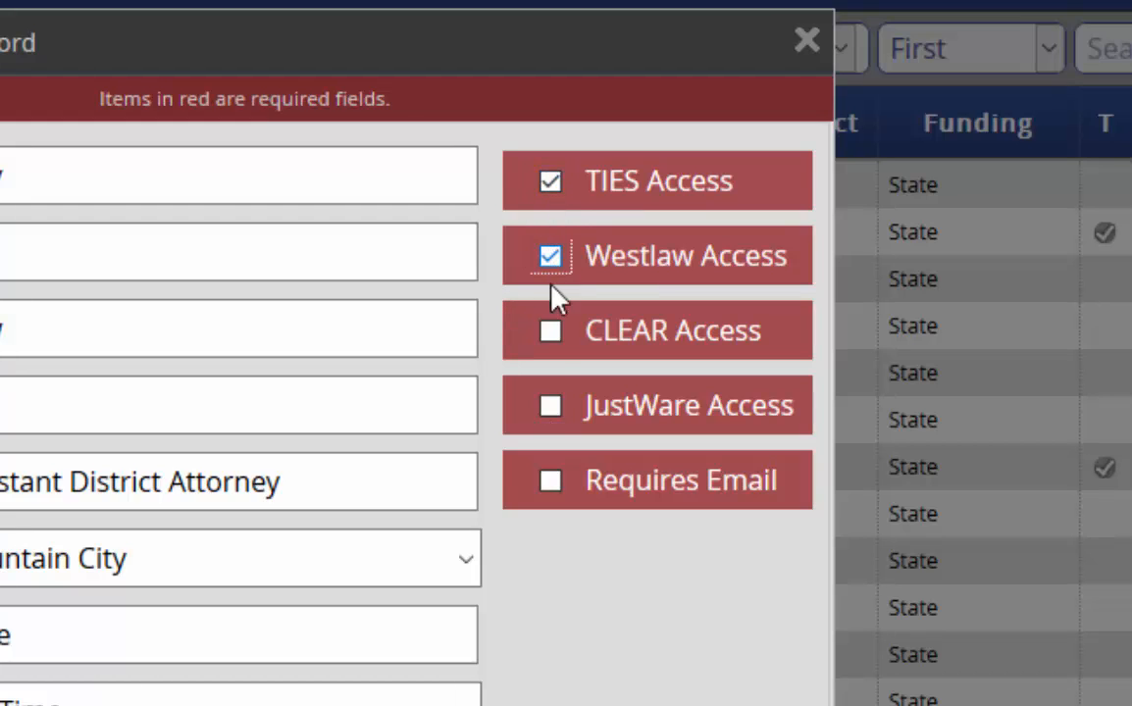
{"action": "left_click", "coordinate": [551, 332]}
{"action": "left_click", "coordinate": [551, 406]}
{"action": "left_click", "coordinate": [551, 481]}
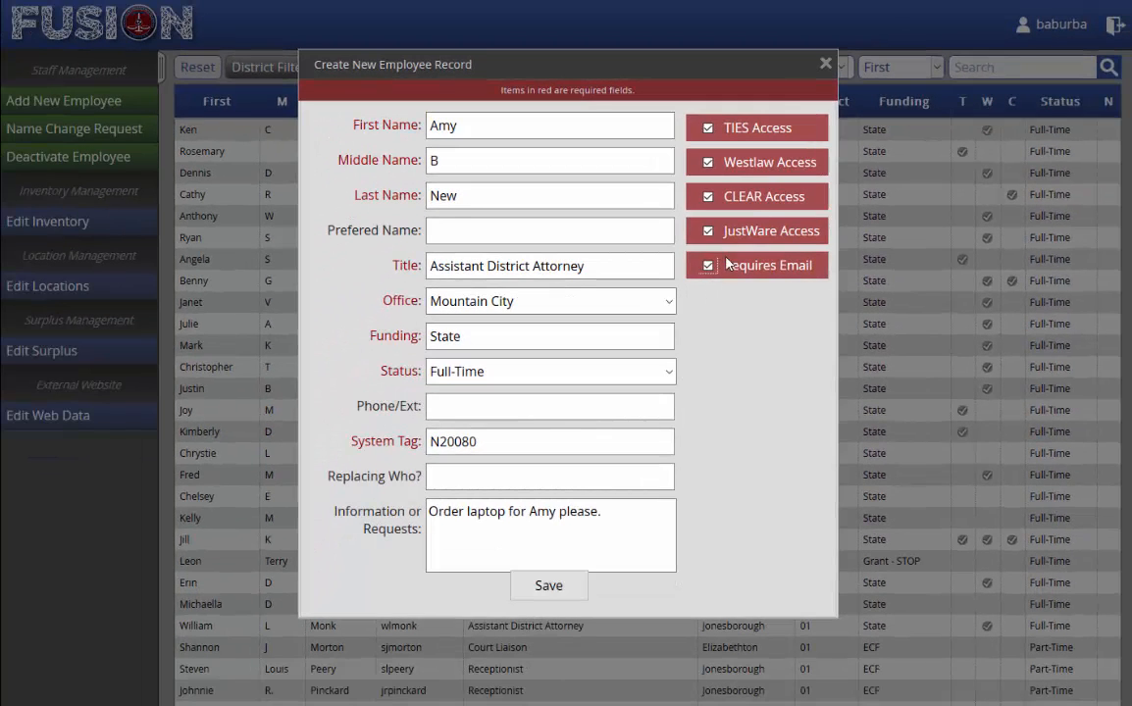
{"action": "left_click", "coordinate": [825, 64]}
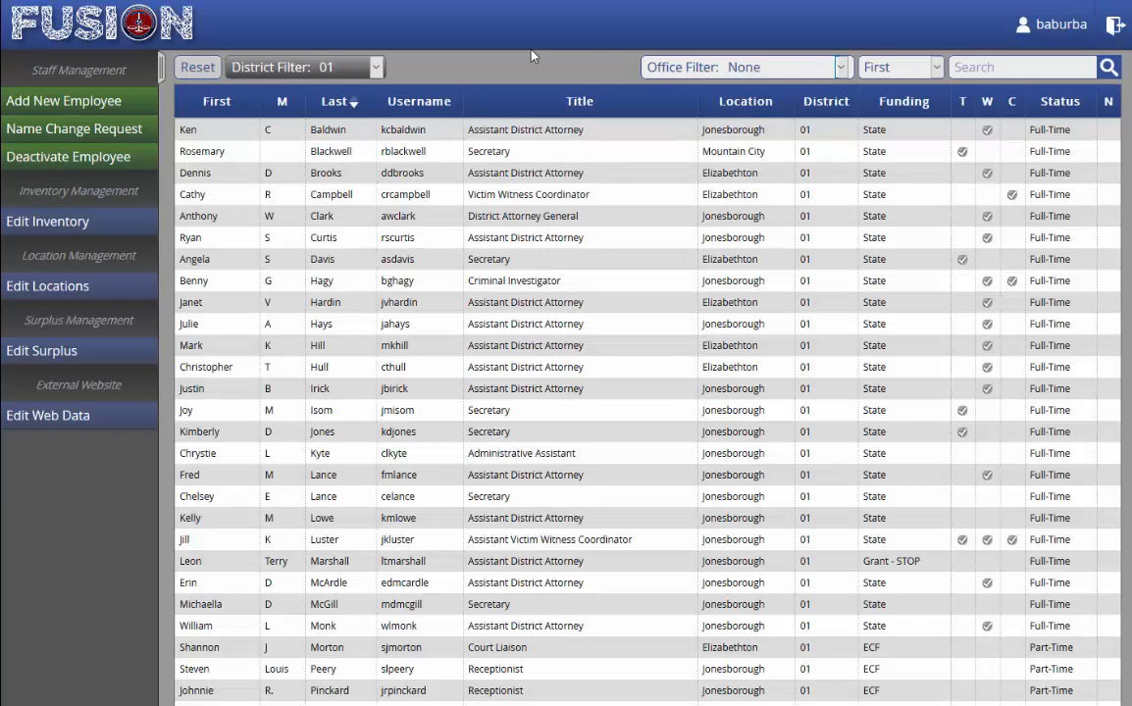
Step: Start an Employee Name Change request and select the Administrative Assistant
{"action": "left_click", "coordinate": [142, 135]}
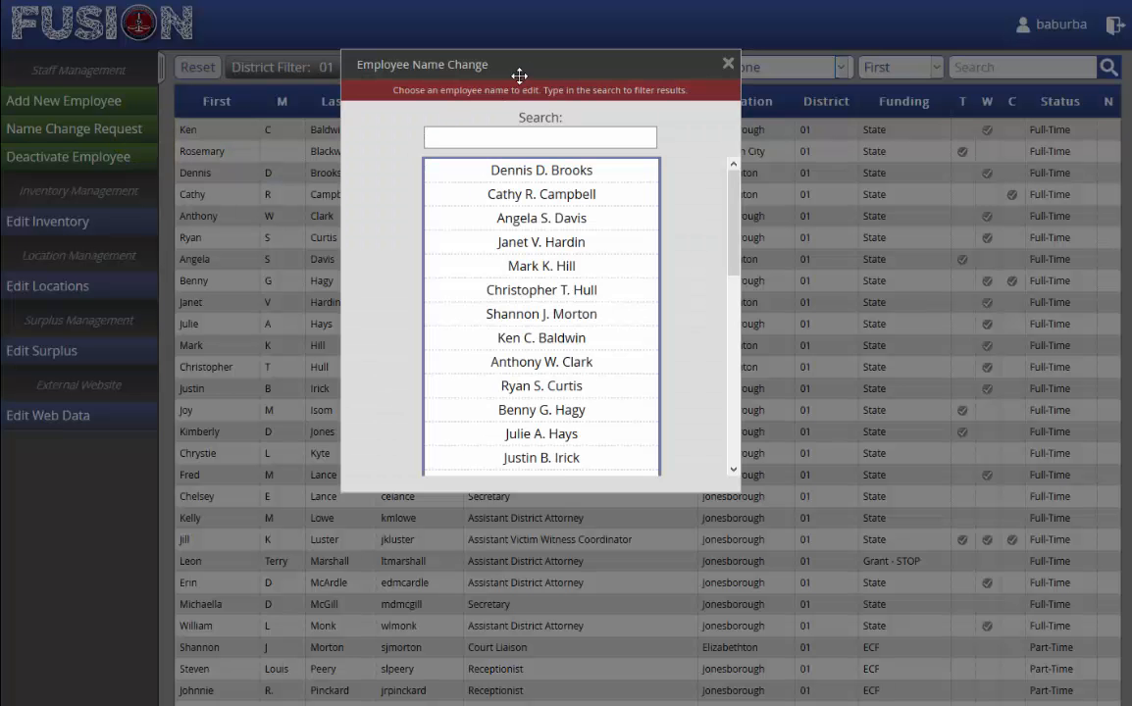
{"action": "left_click_drag", "start_coordinate": [518, 74], "coordinate": [582, 138]}
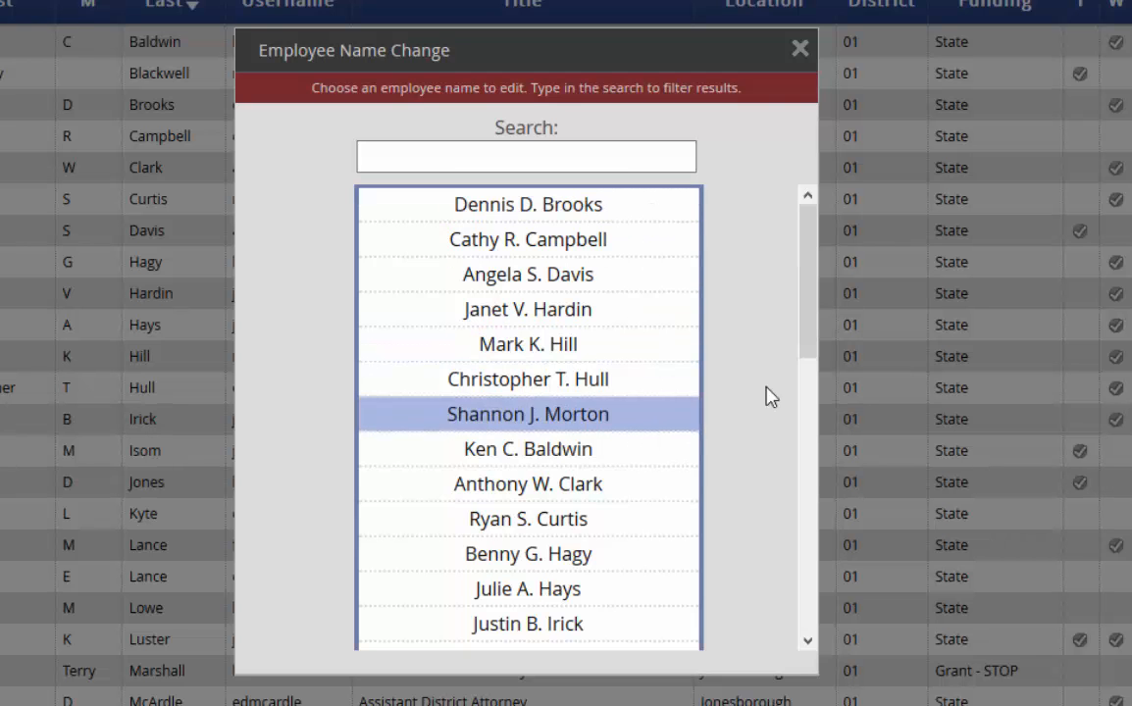
{"action": "left_click_drag", "start_coordinate": [814, 284], "coordinate": [805, 437]}
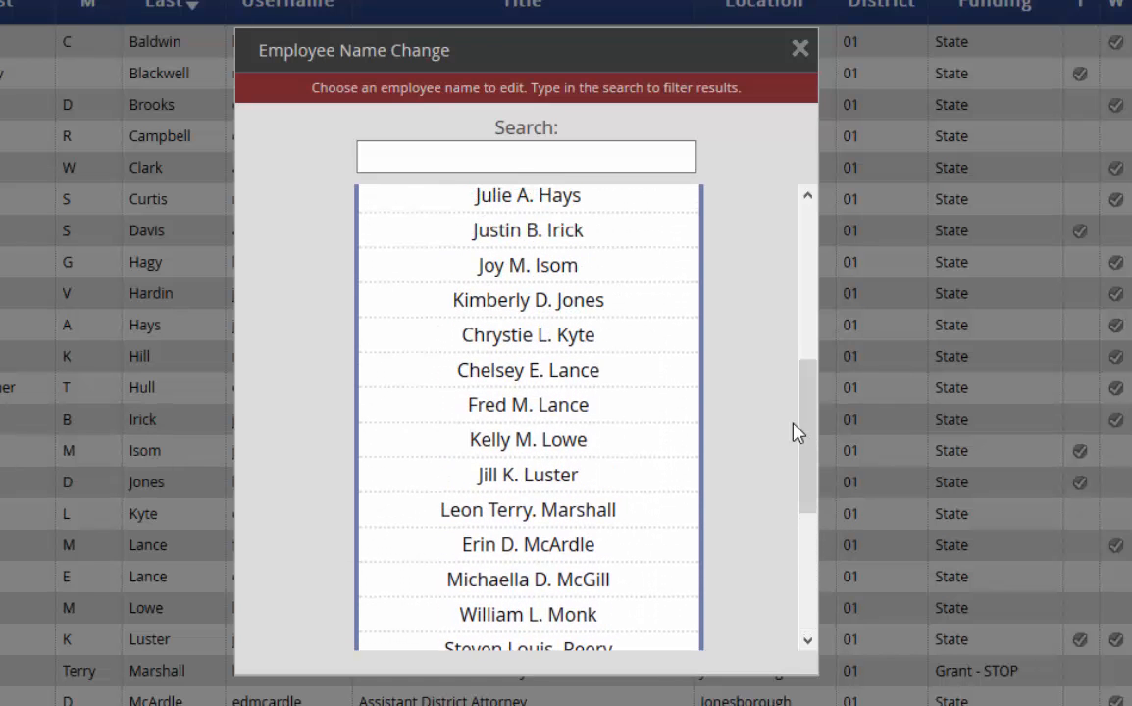
{"action": "left_click", "coordinate": [622, 339]}
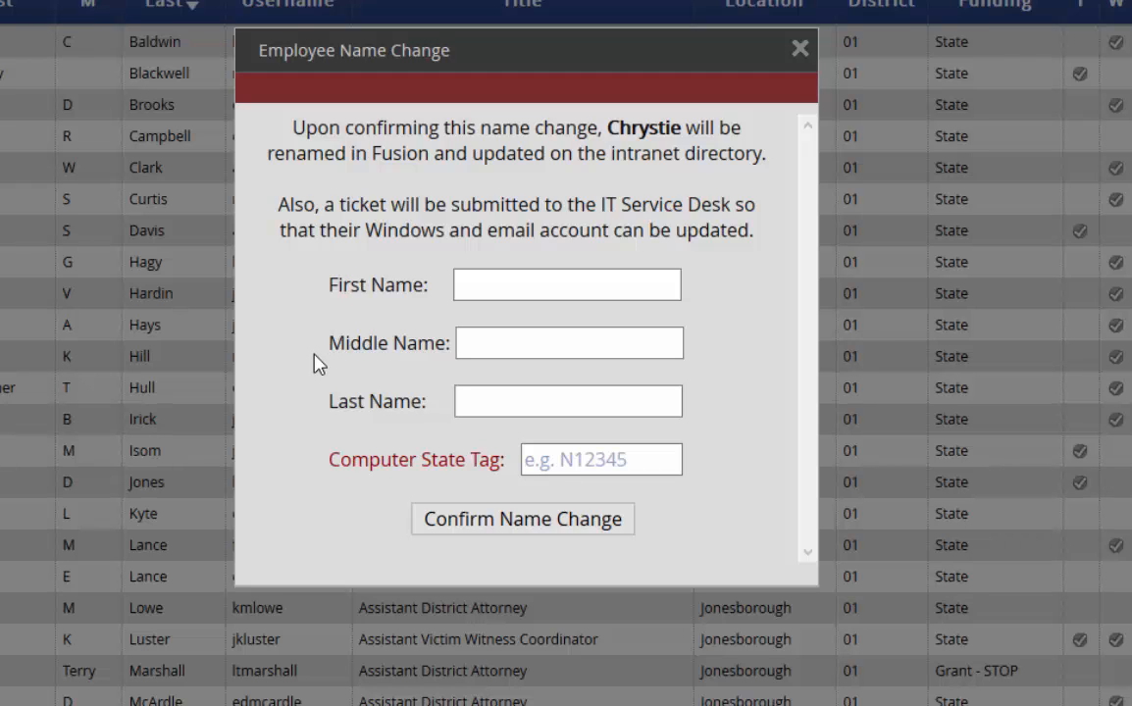
Step: Enter last name 'Name' and computer state tag N25687
{"action": "left_click", "coordinate": [479, 404]}
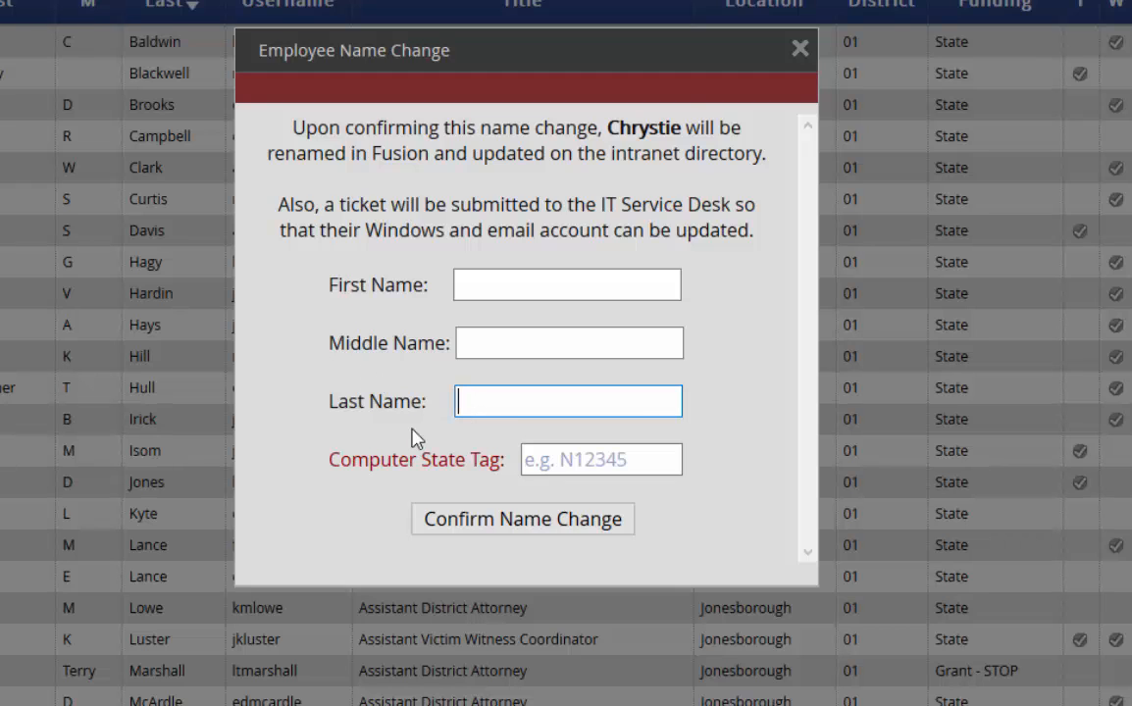
{"action": "type", "text": "Name"}
{"action": "left_click", "coordinate": [535, 459]}
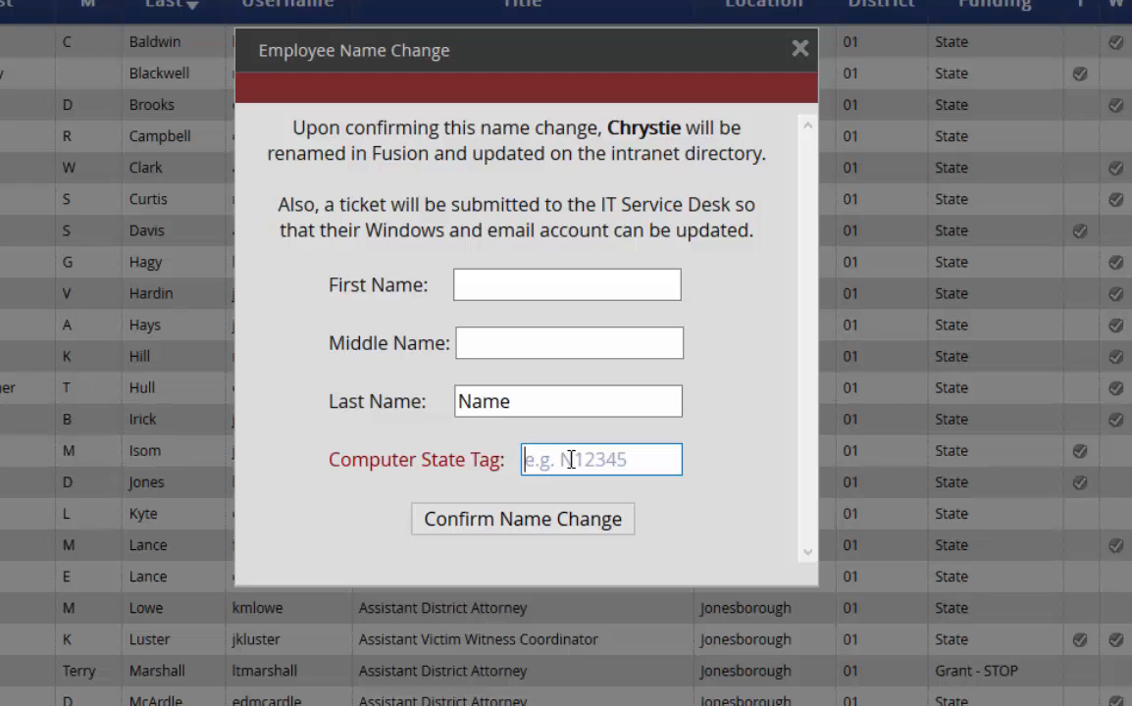
{"action": "type", "text": "N25687"}
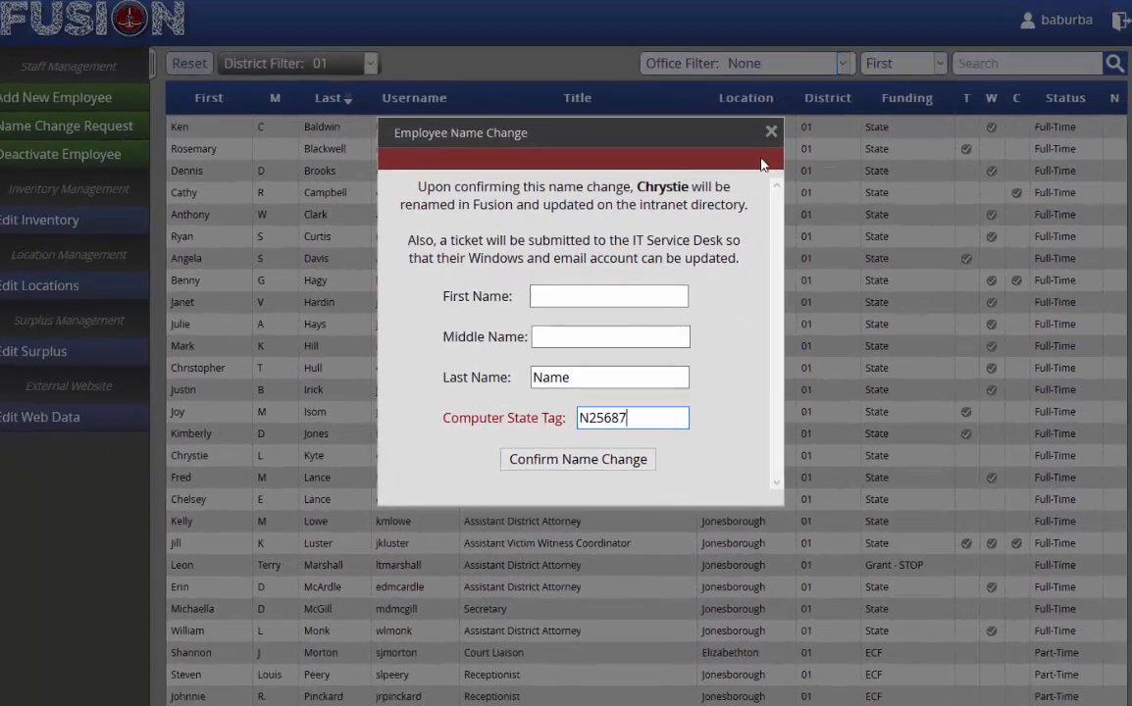
Step: Close the Employee Name Change dialog to get back to the District 01 staff table
{"action": "left_click", "coordinate": [770, 136]}
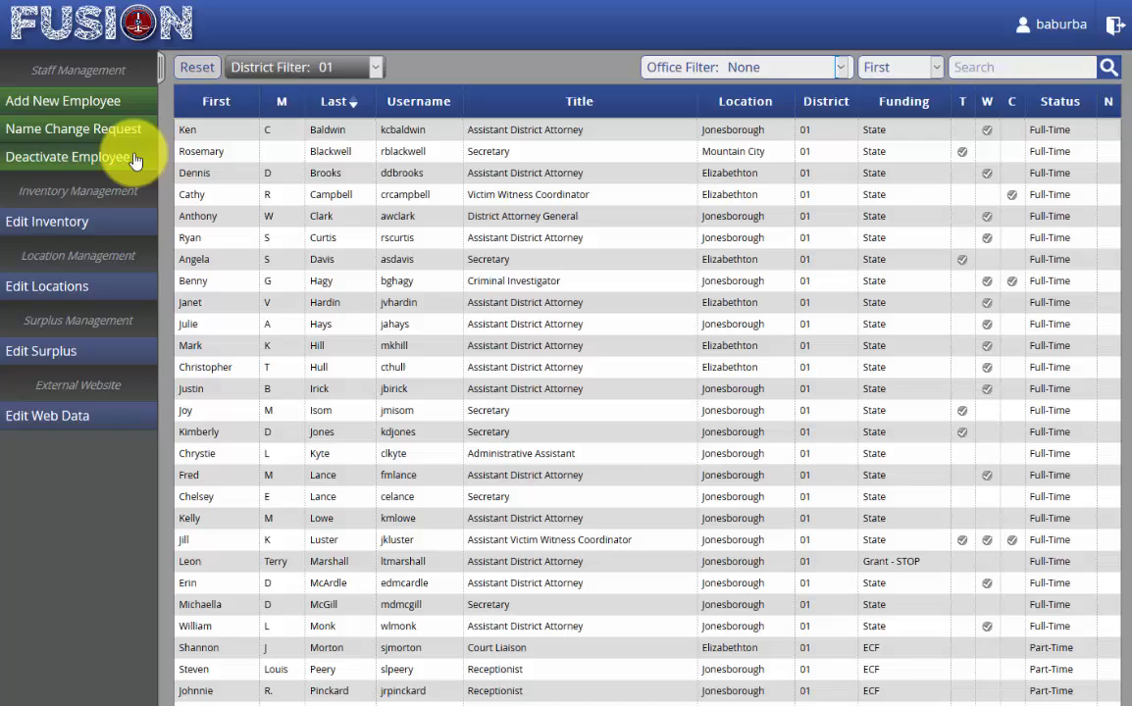
Step: Pick the Administrative Assistant from the Deactivate Employee list to start her deactivation
{"action": "left_click", "coordinate": [136, 159]}
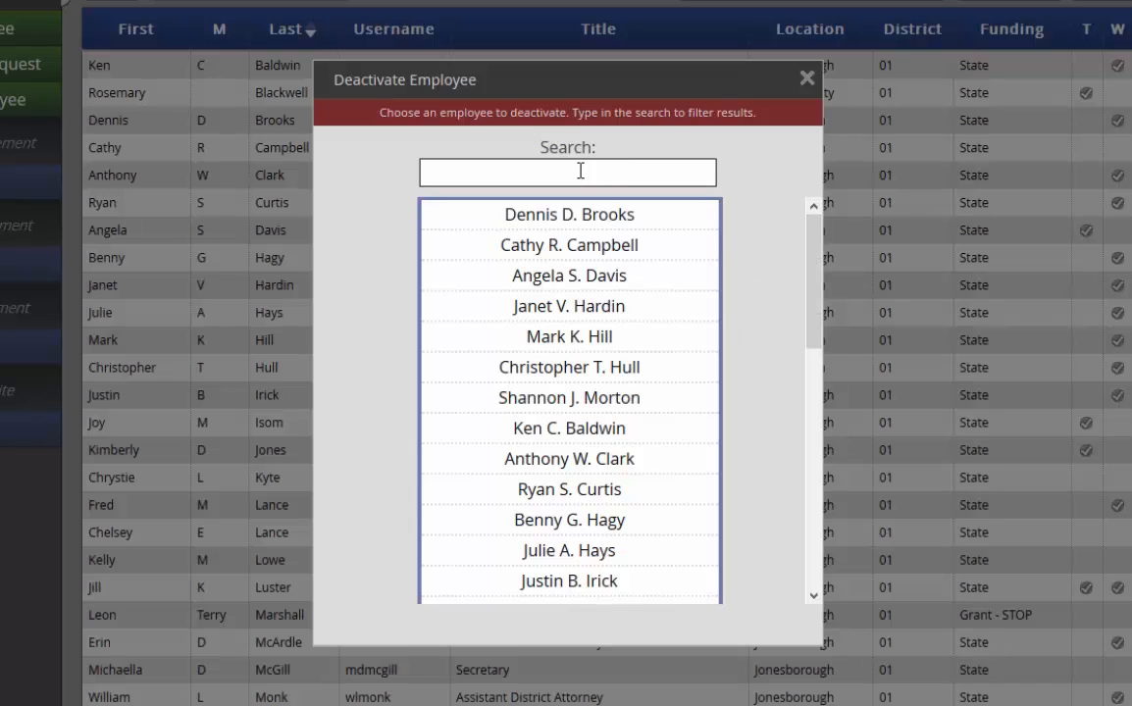
{"action": "left_click_drag", "start_coordinate": [811, 253], "coordinate": [811, 351]}
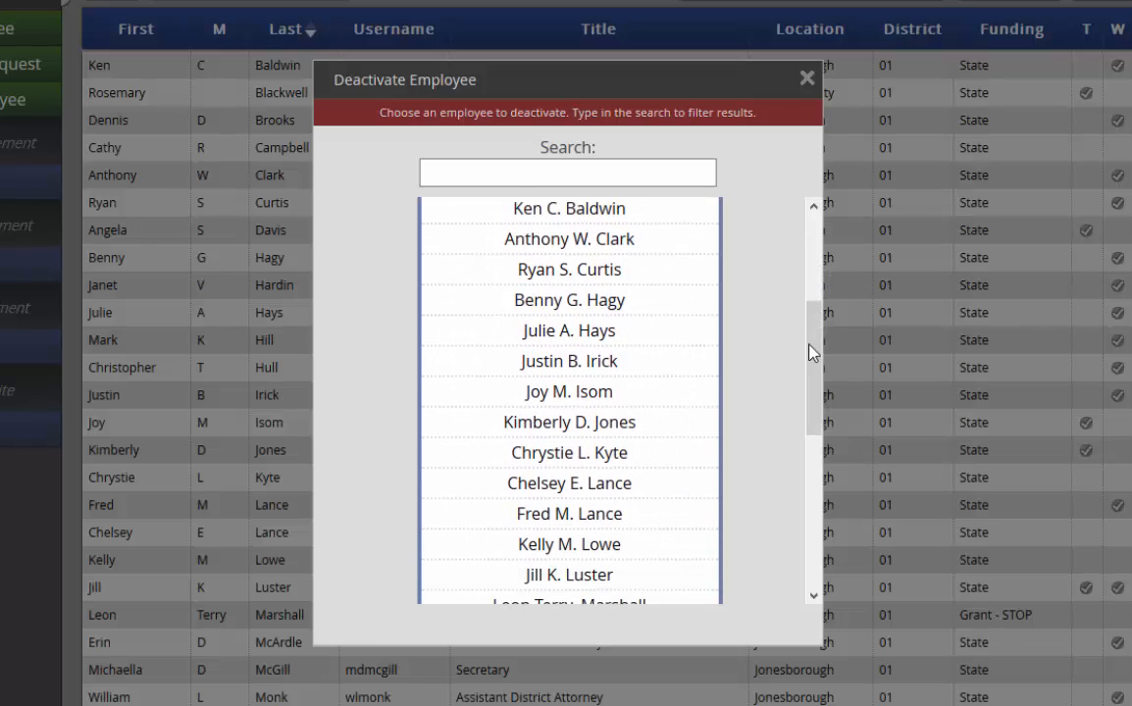
{"action": "left_click", "coordinate": [598, 456]}
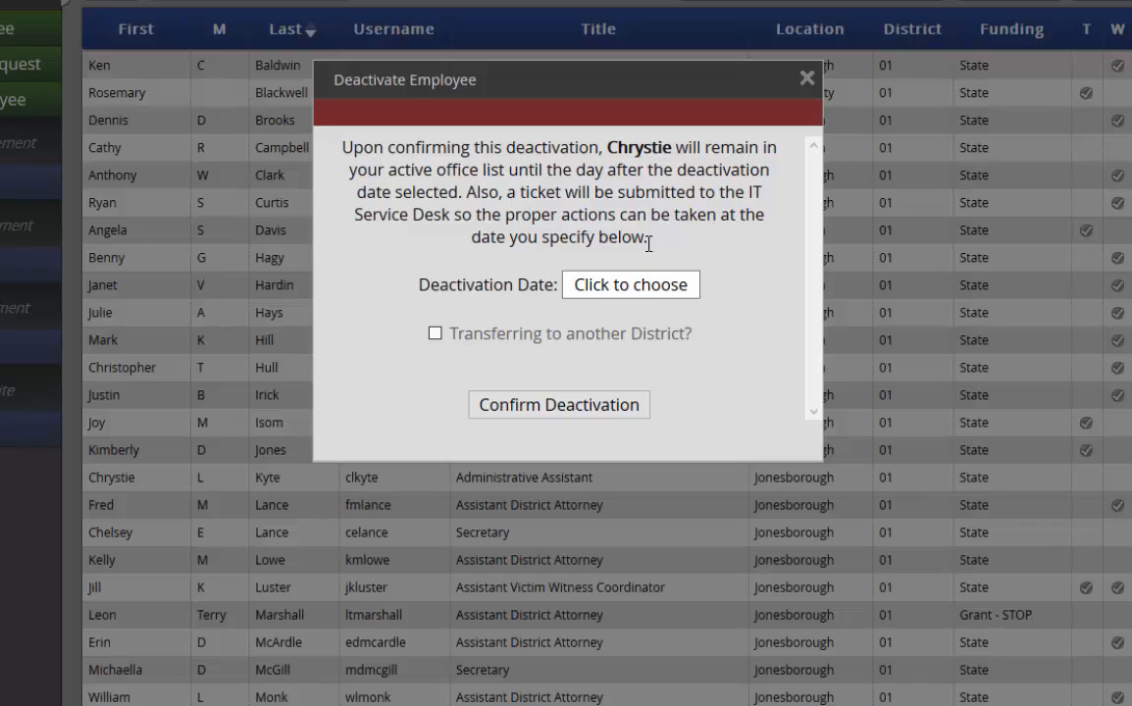
Step: Enter a Deactivation Date of 10/18/2016 from the October 2016 calendar
{"action": "left_click", "coordinate": [652, 285]}
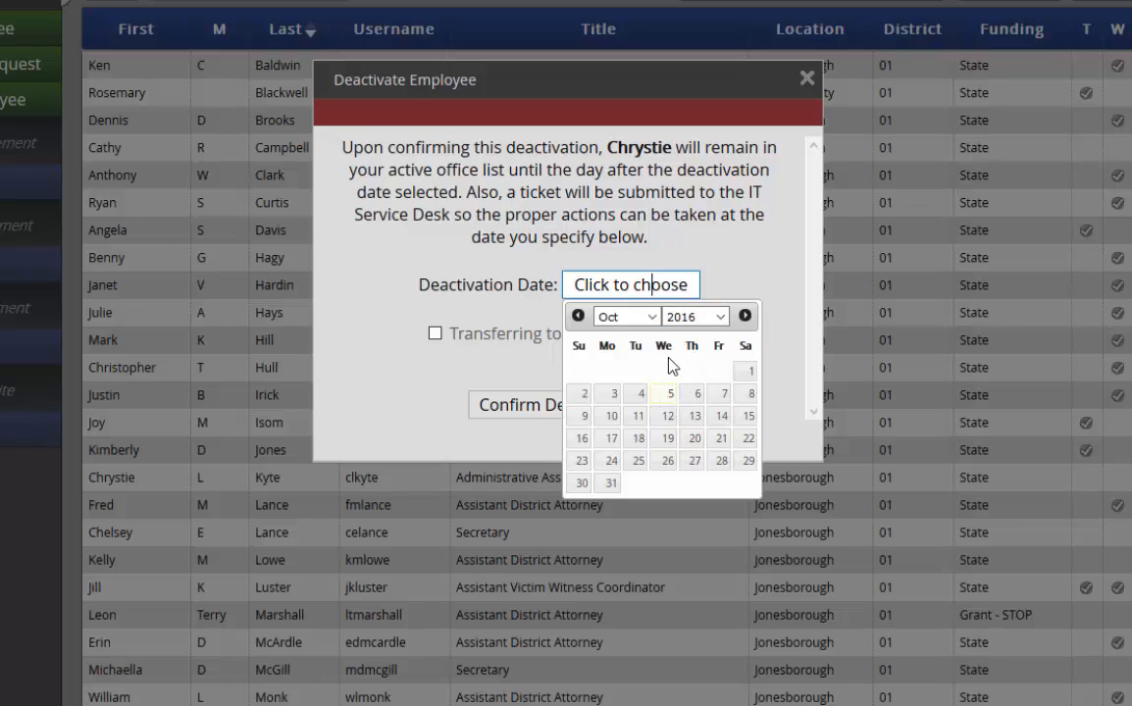
{"action": "left_click", "coordinate": [637, 441]}
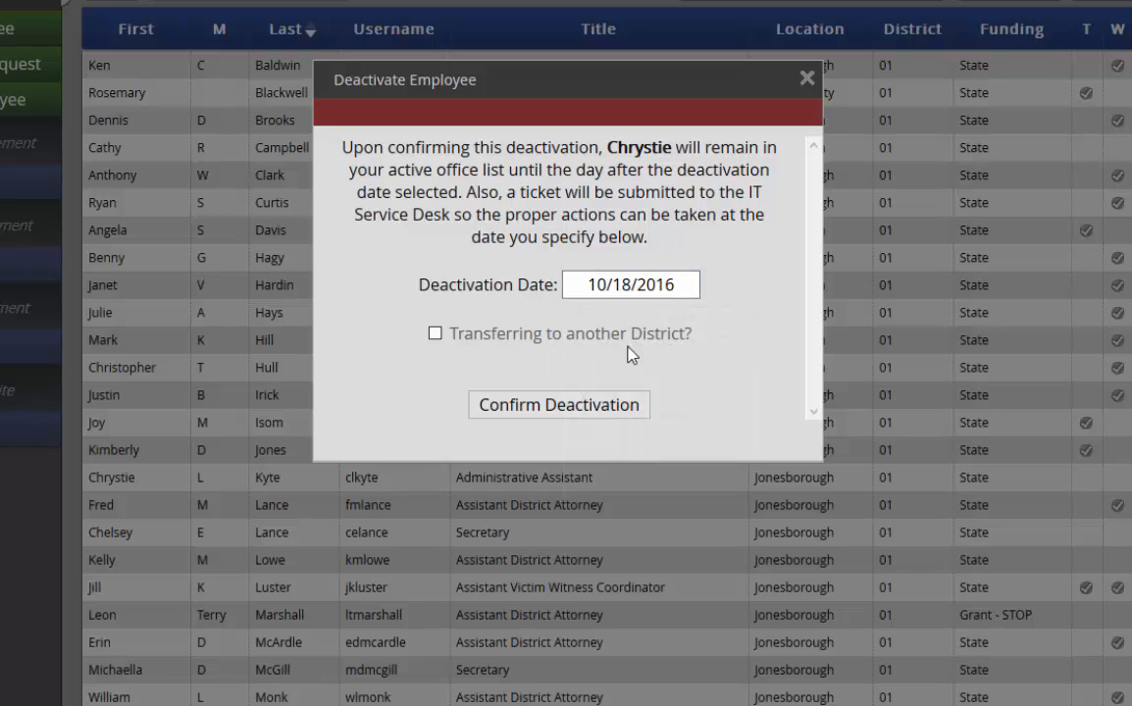
{"action": "left_click", "coordinate": [659, 285]}
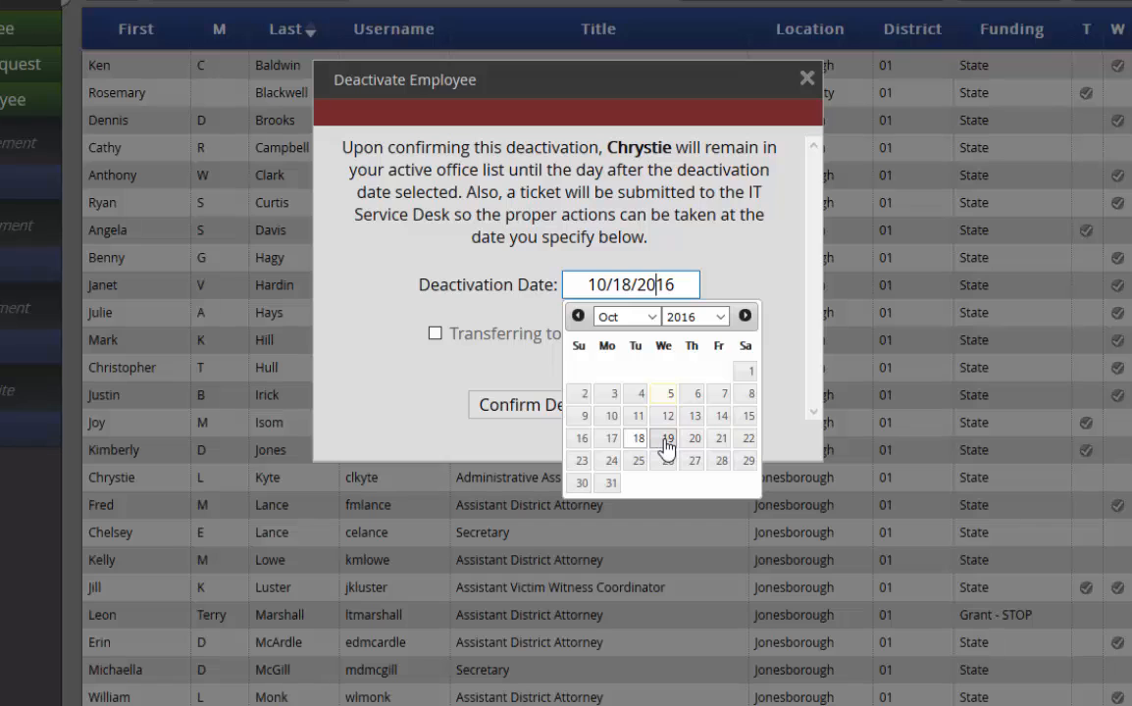
{"action": "left_click", "coordinate": [728, 260]}
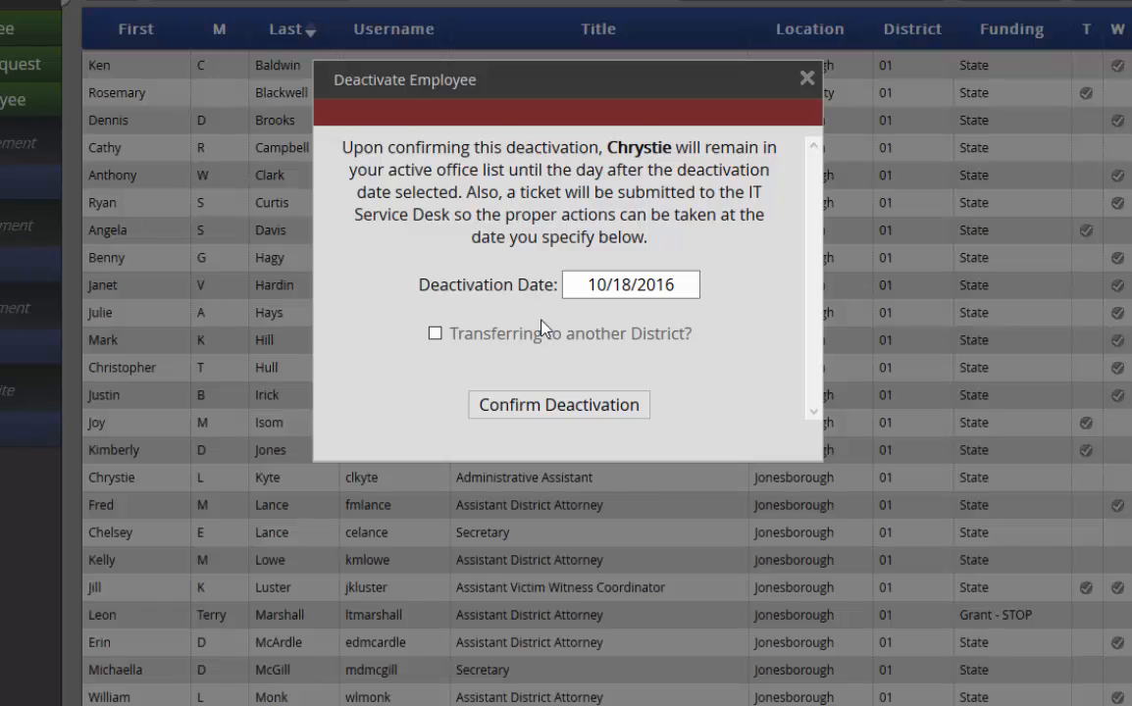
Step: Mark the employee as transferring to another district, choosing District 02
{"action": "left_click", "coordinate": [435, 335]}
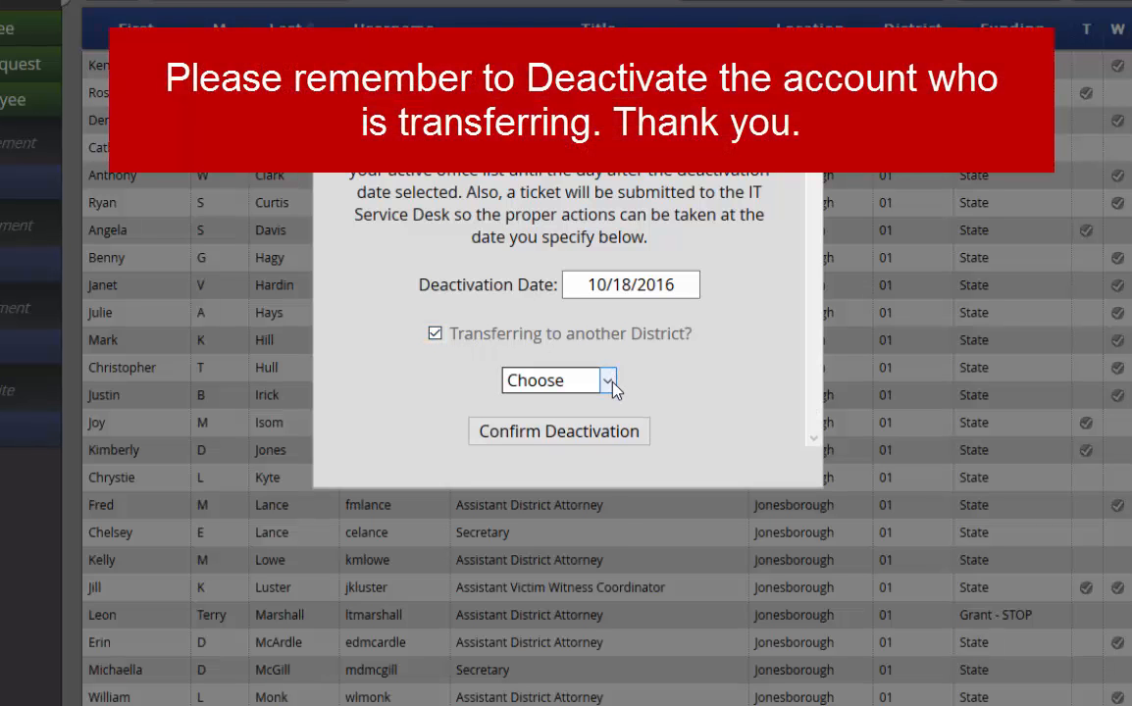
{"action": "left_click", "coordinate": [608, 381]}
{"action": "scroll", "coordinate": [608, 434], "scroll_direction": "down", "scroll_amount": 1}
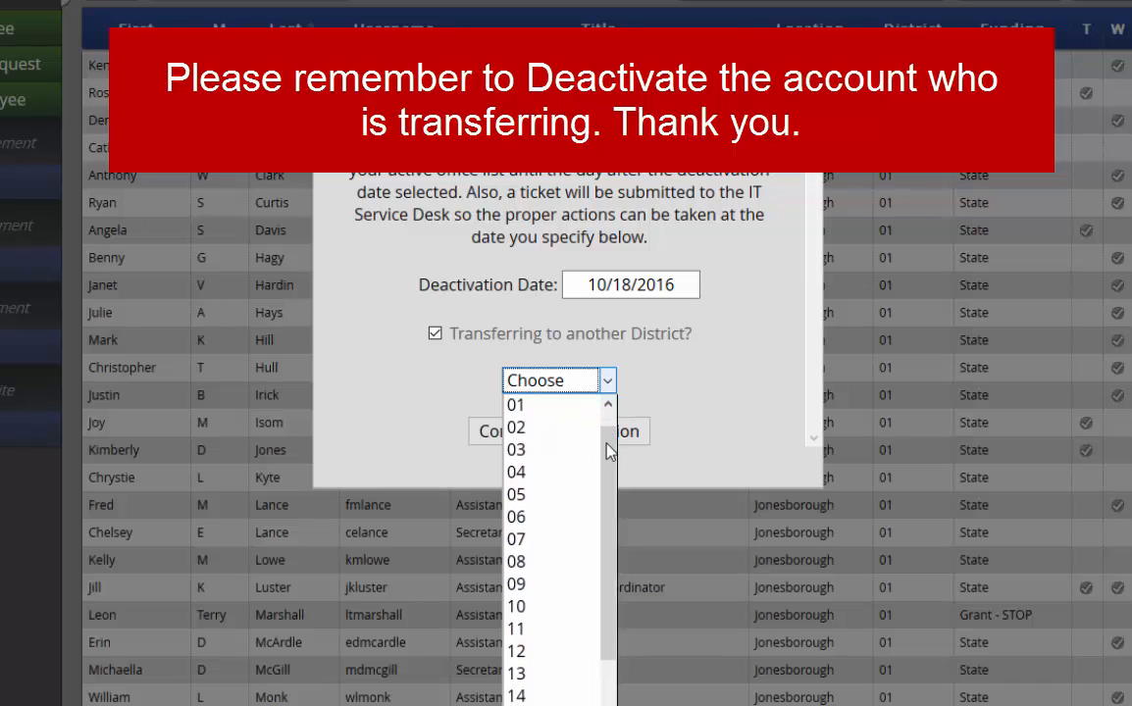
{"action": "left_click", "coordinate": [536, 433]}
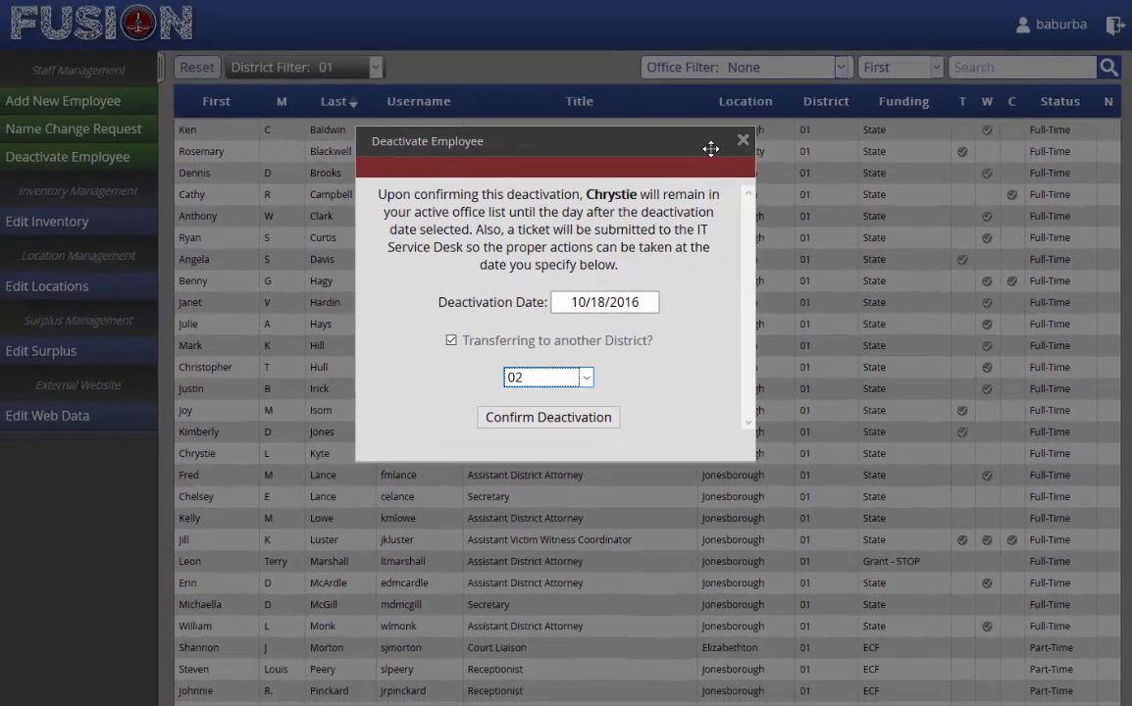
Step: Close the Deactivate Employee dialog and go back to the FUSION home dashboard
{"action": "left_click", "coordinate": [743, 140]}
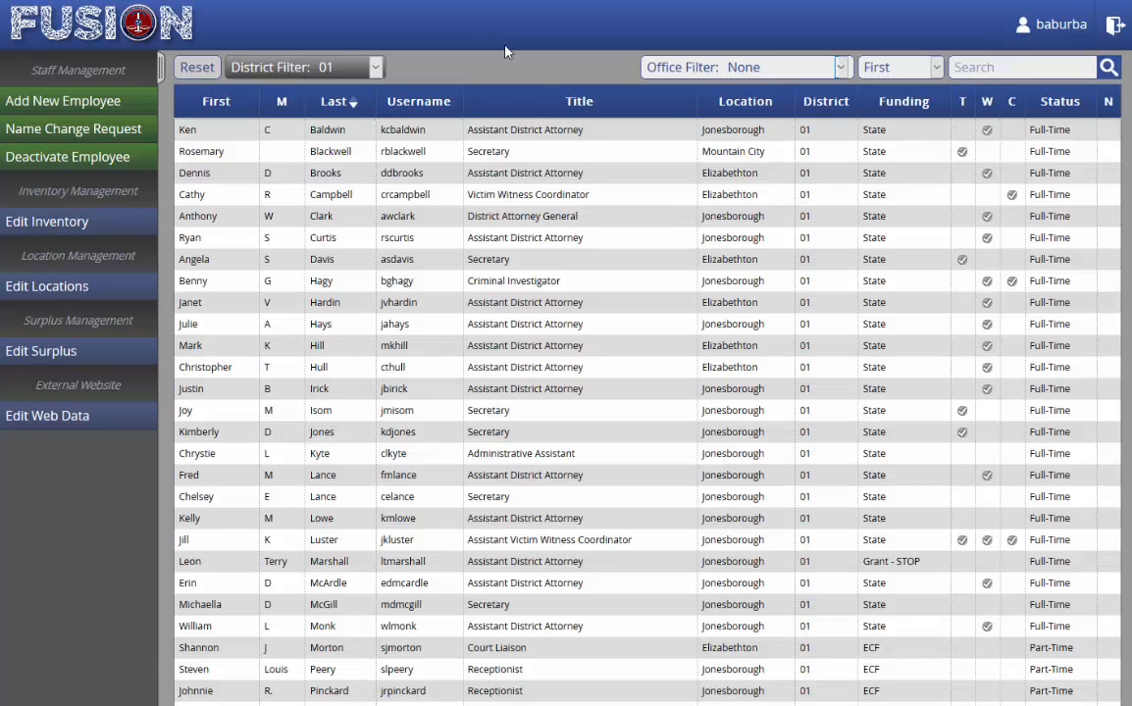
{"action": "left_click", "coordinate": [110, 25]}
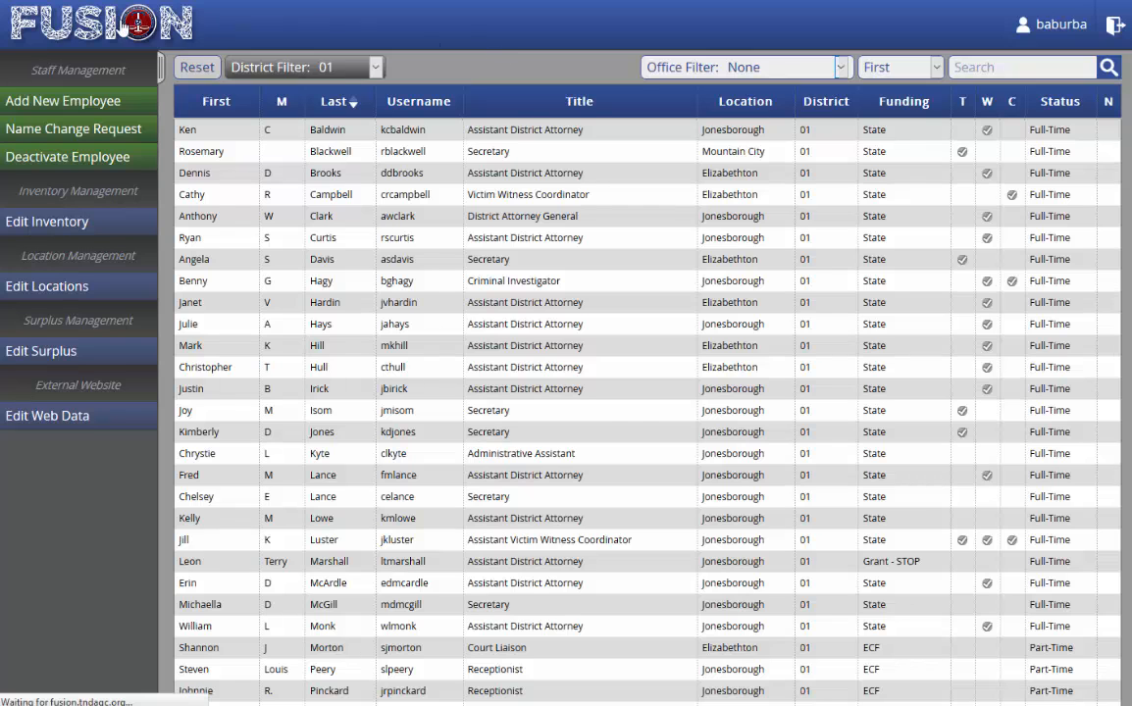